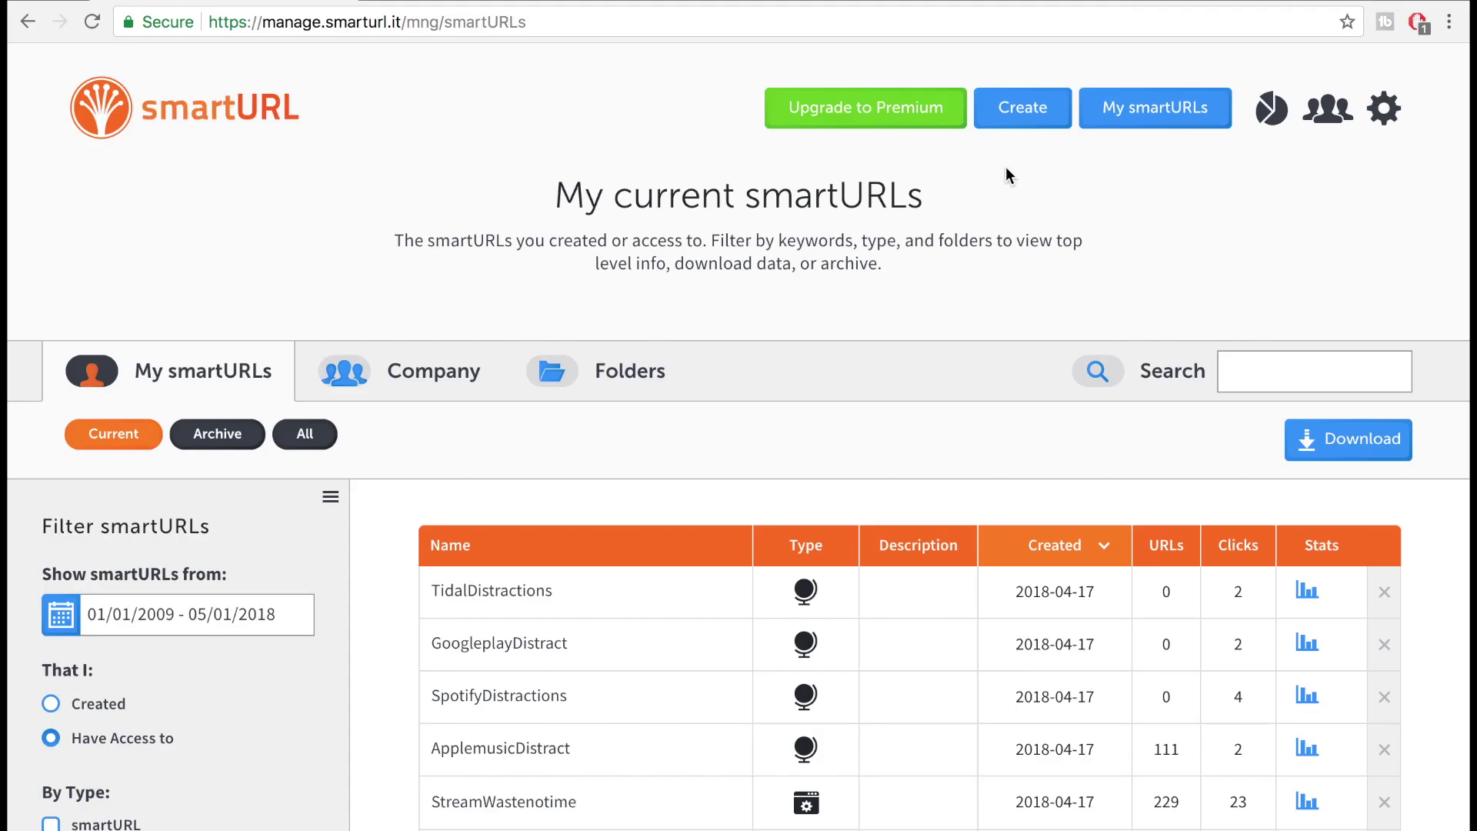
- Open the new smartURL creation page from the dashboard
left_click(1014, 115)
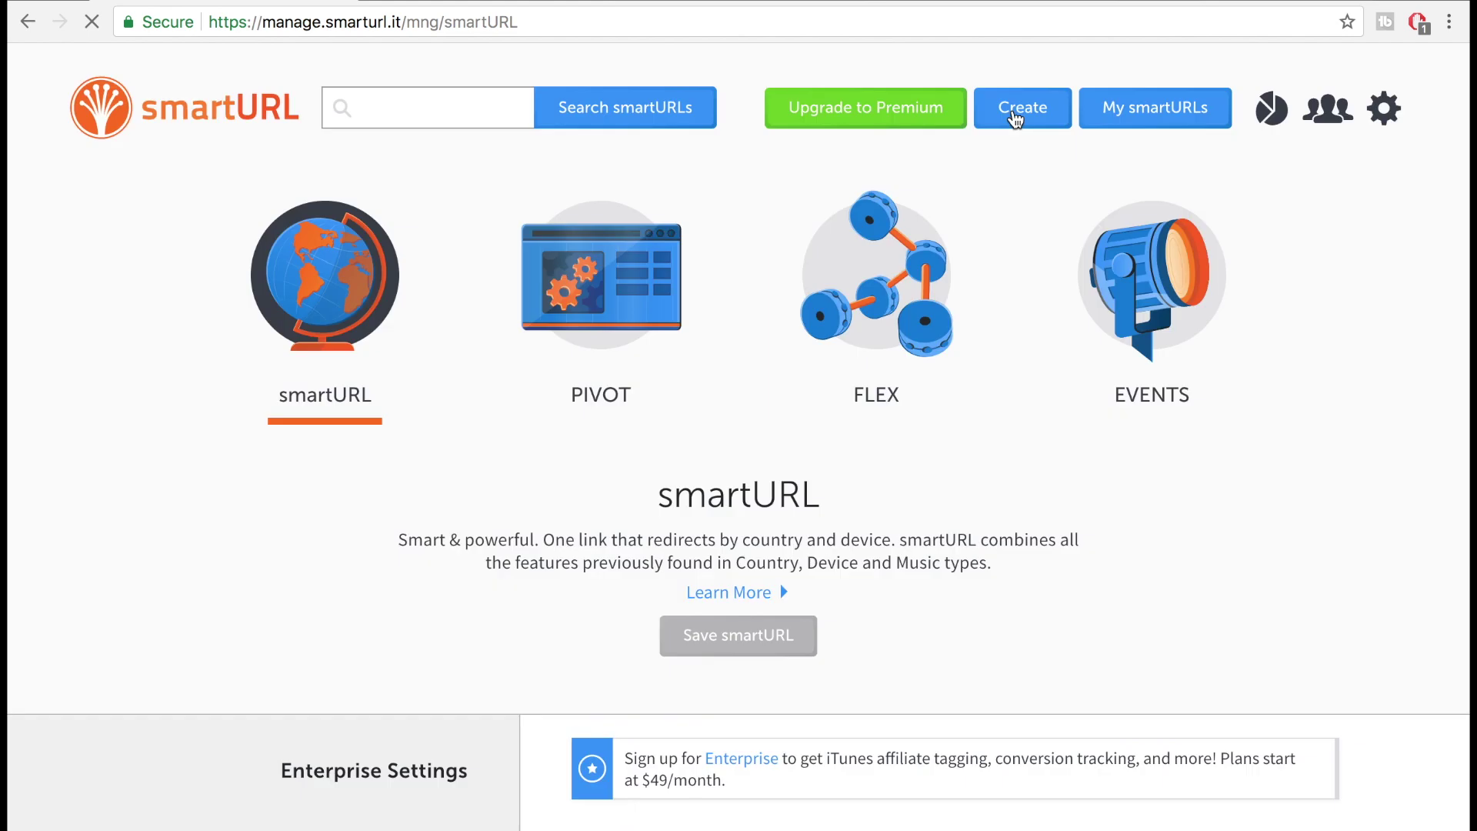
- Start a new smartURL and choose the Pivot landing page type
scroll(1262, 539, "down", 4)
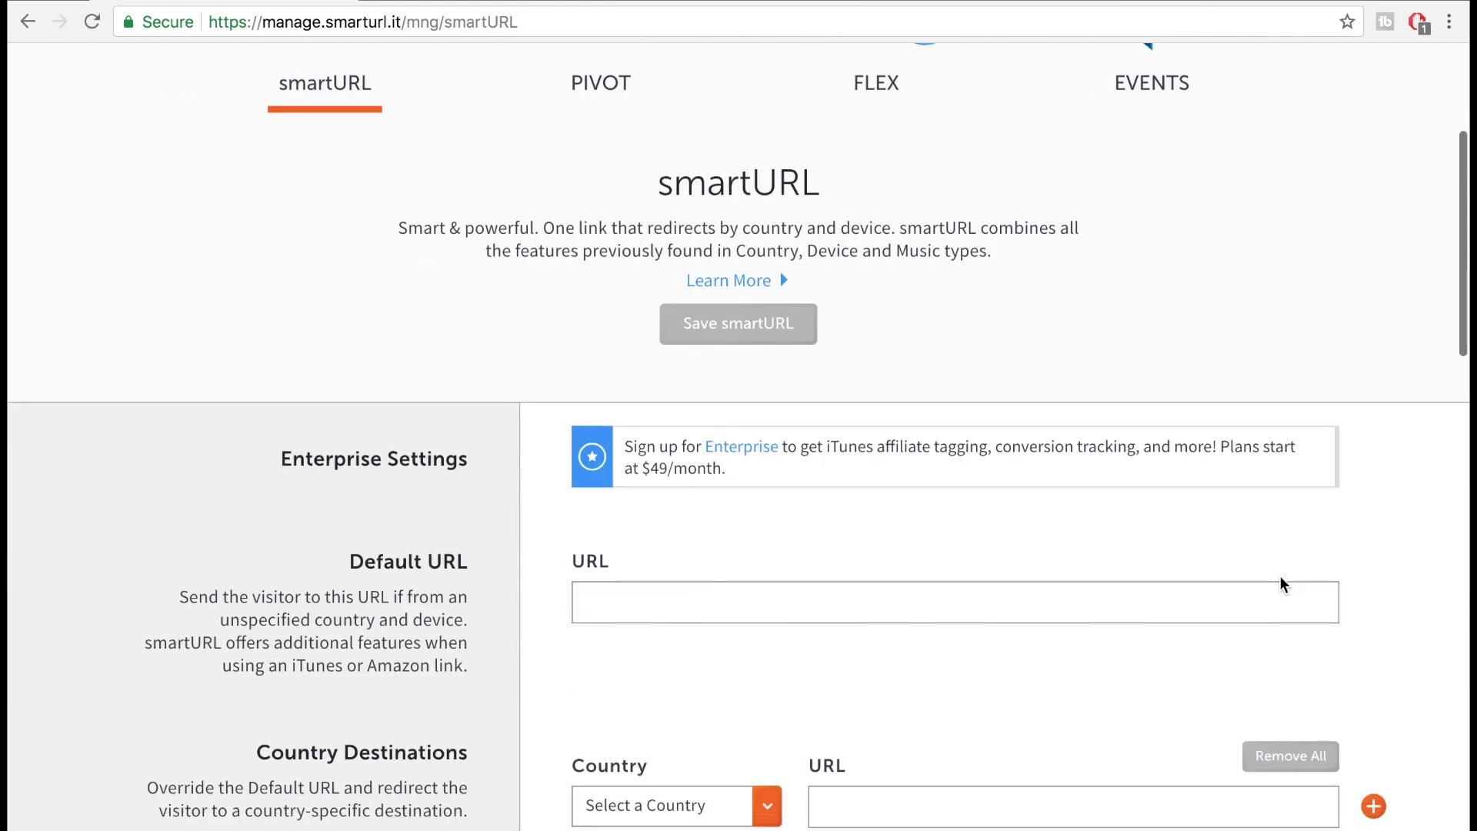
scroll(1282, 585, "up", 4)
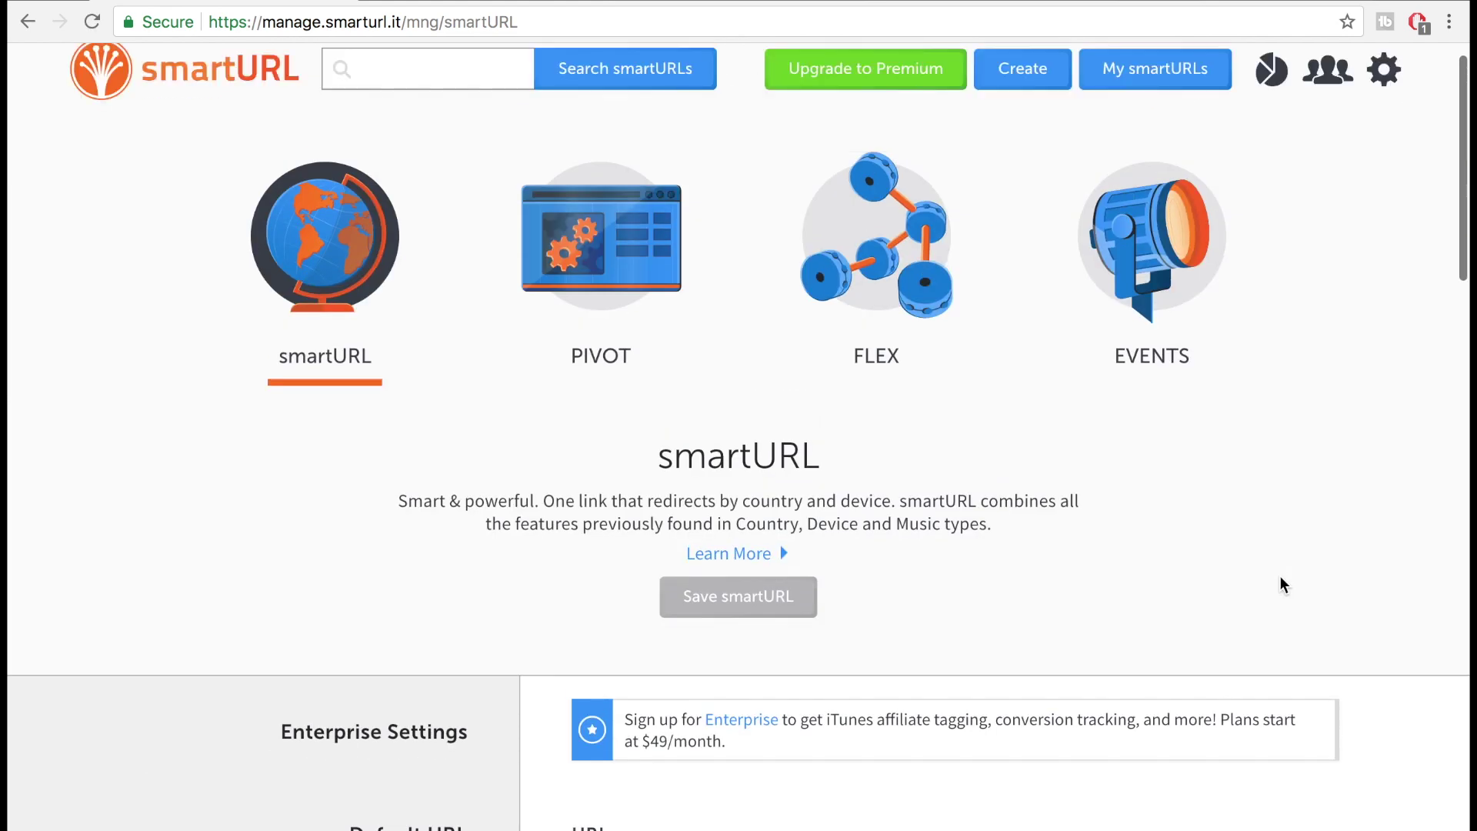
scroll(477, 296, "up", 1)
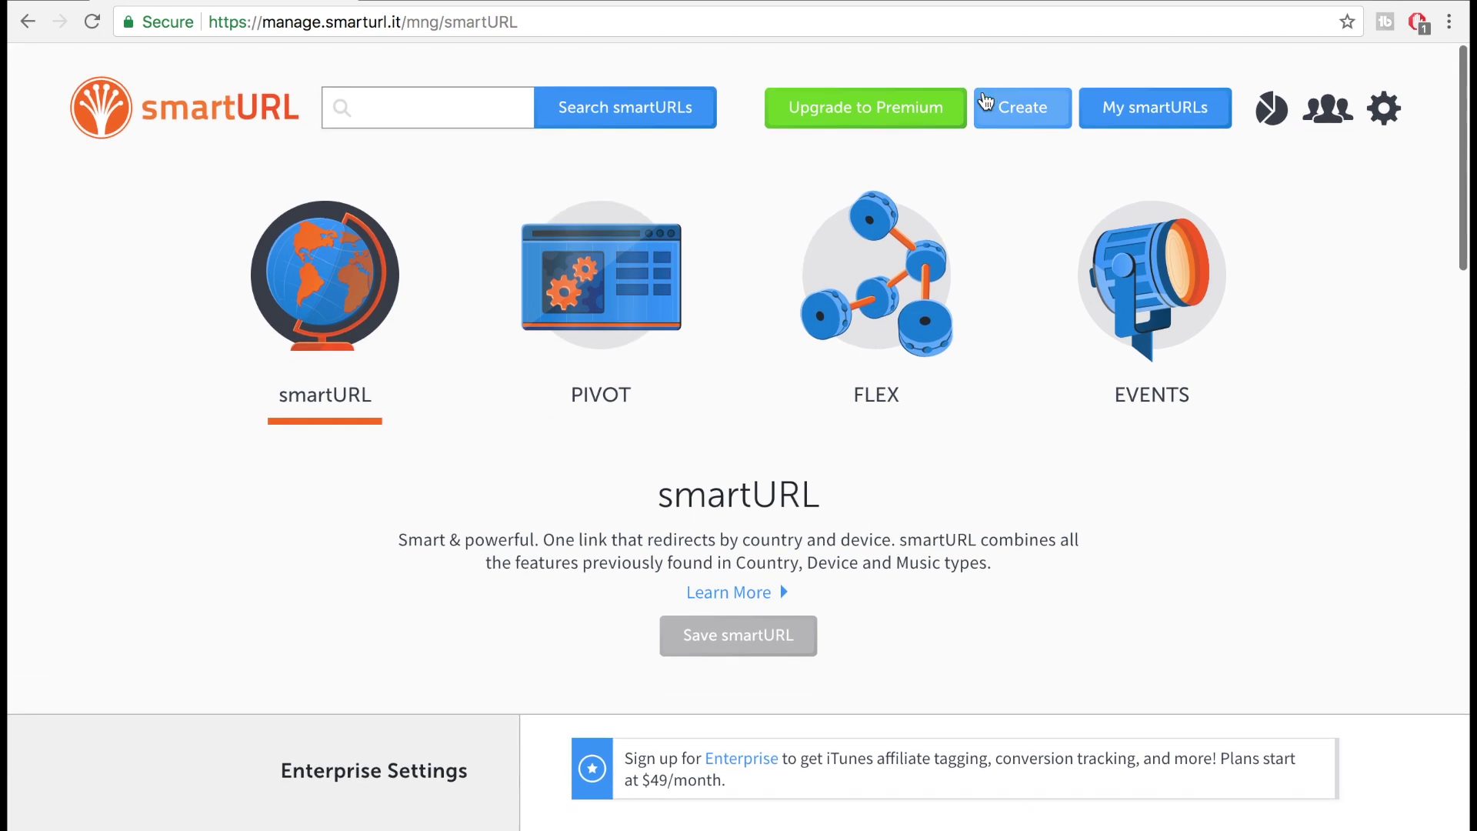
left_click(1003, 117)
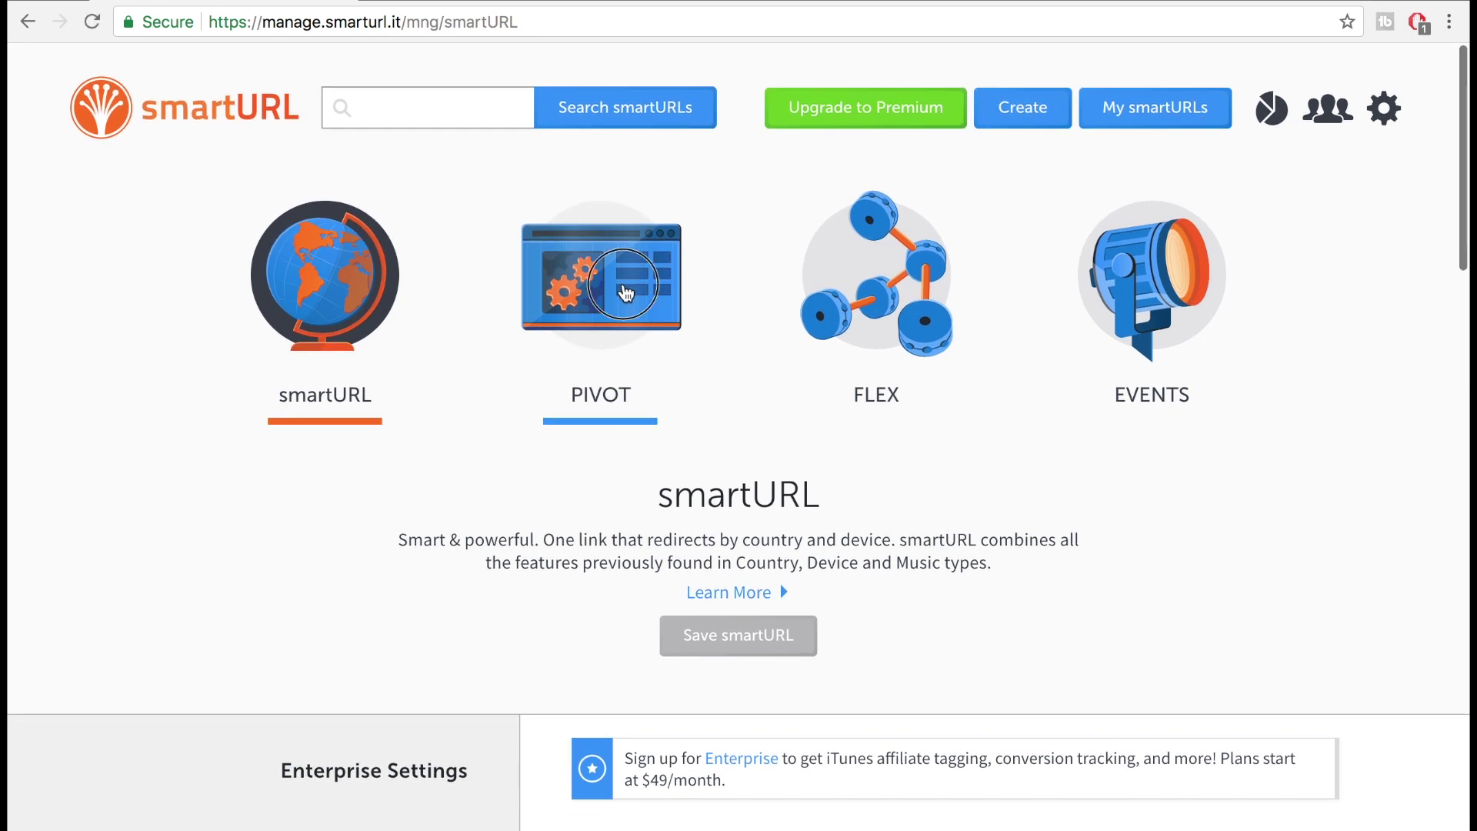
left_click(632, 323)
- Paste the Waste No Time iTunes album address into the Pivot URL field
scroll(902, 606, "down", 9)
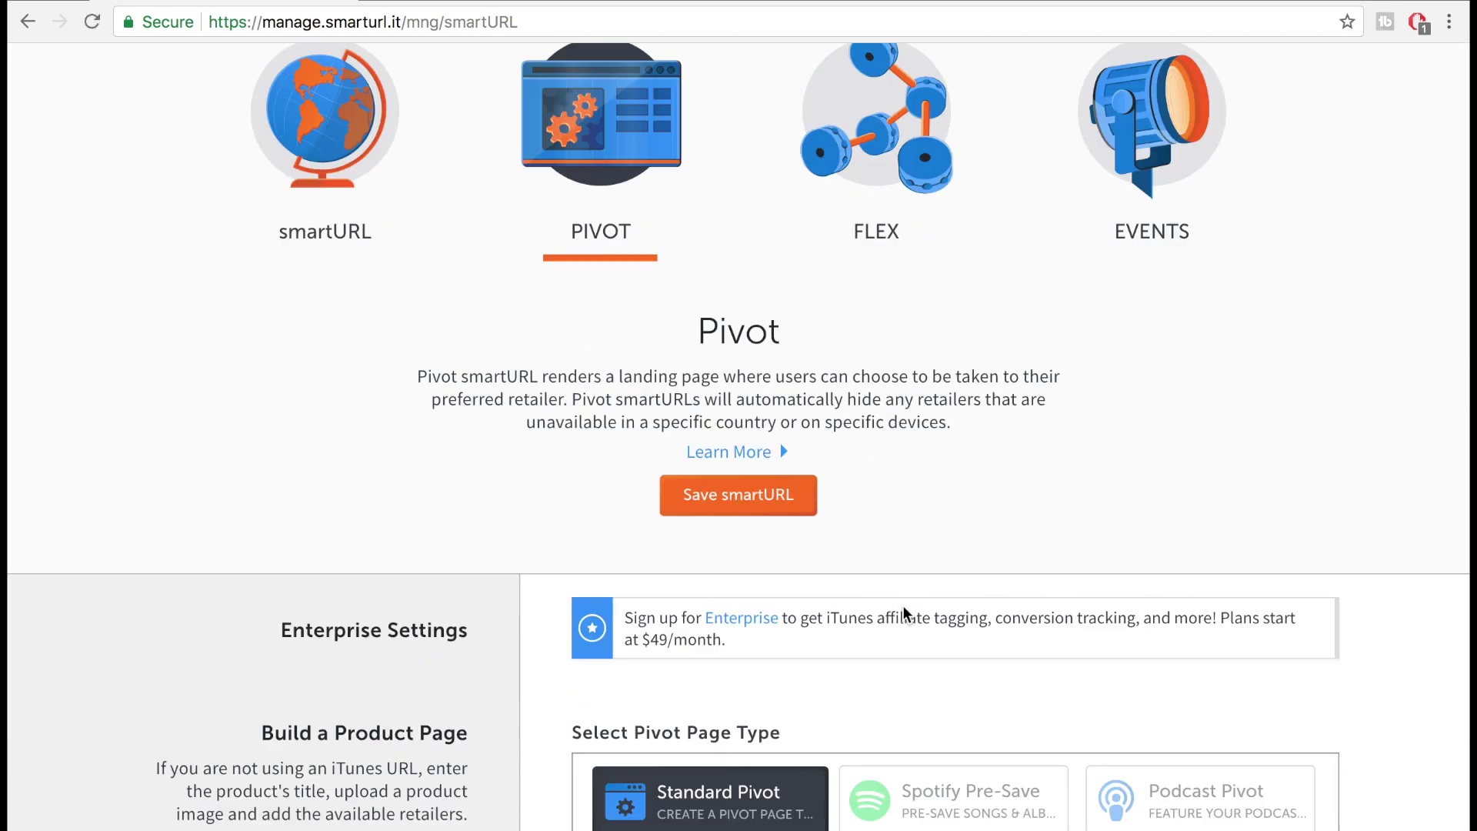
left_click(775, 438)
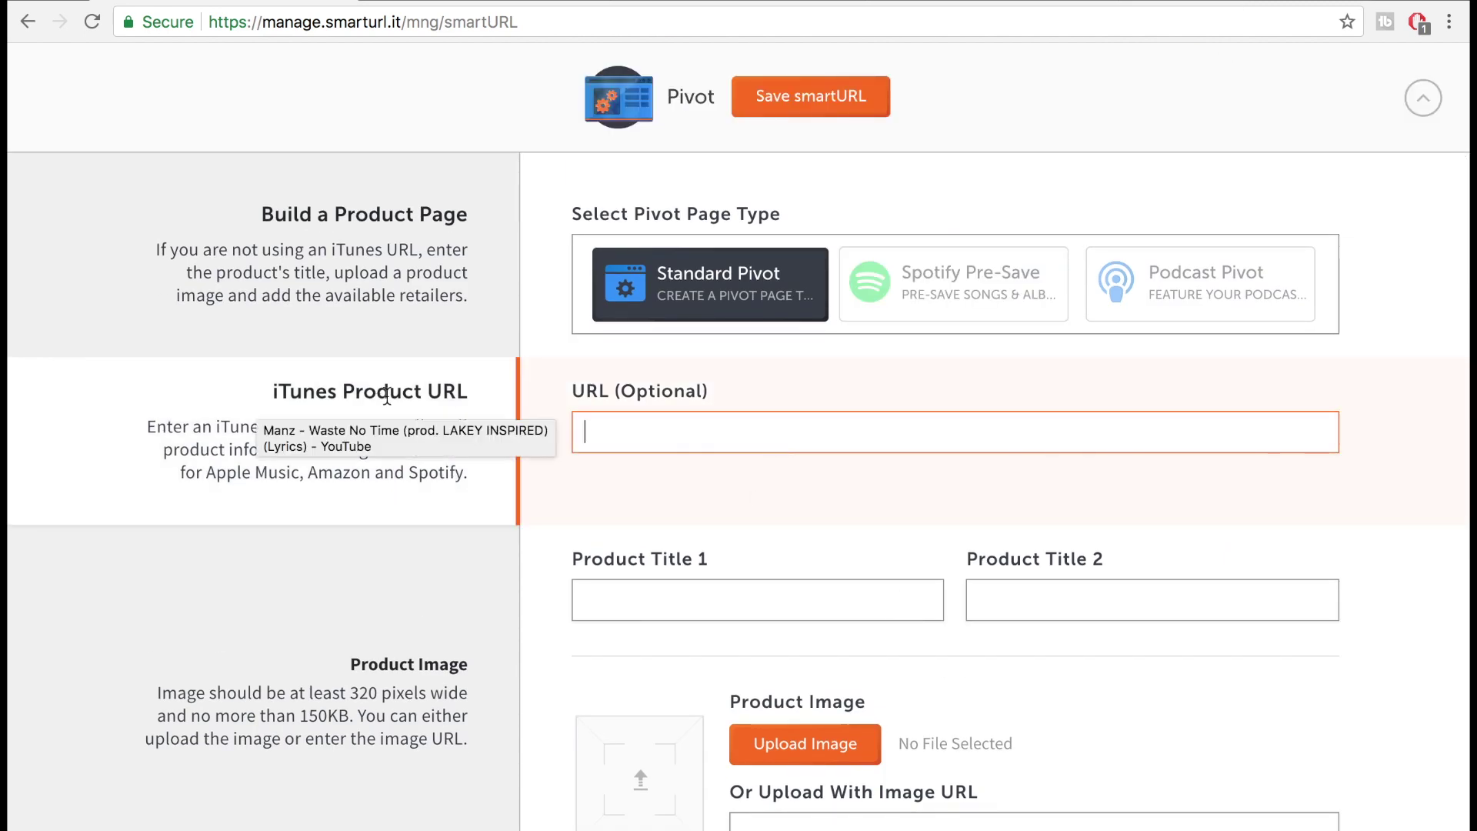
key("ctrl+Tab")
left_click(955, 31)
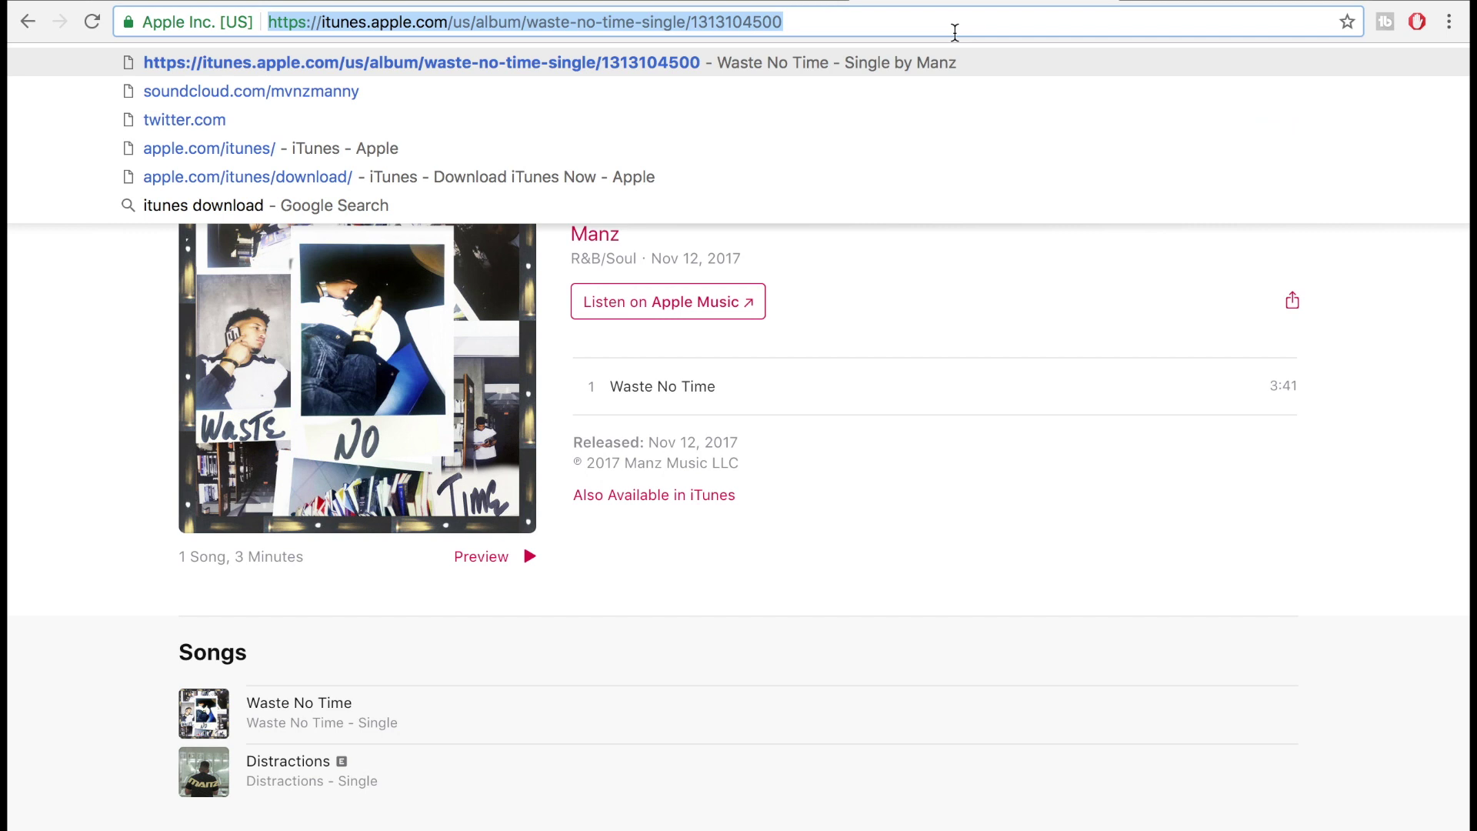
key("ctrl+Tab")
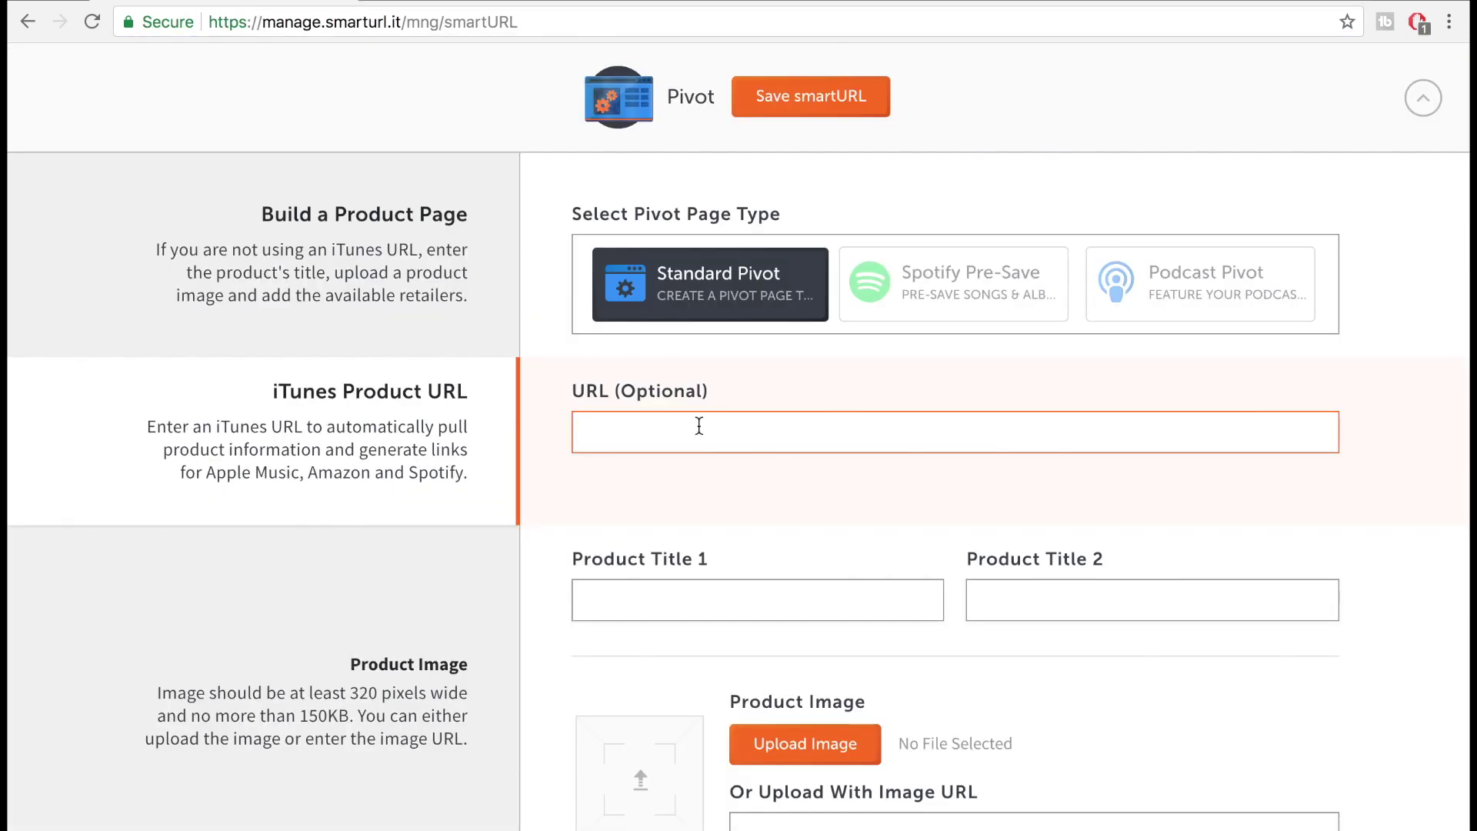
key("ctrl+v")
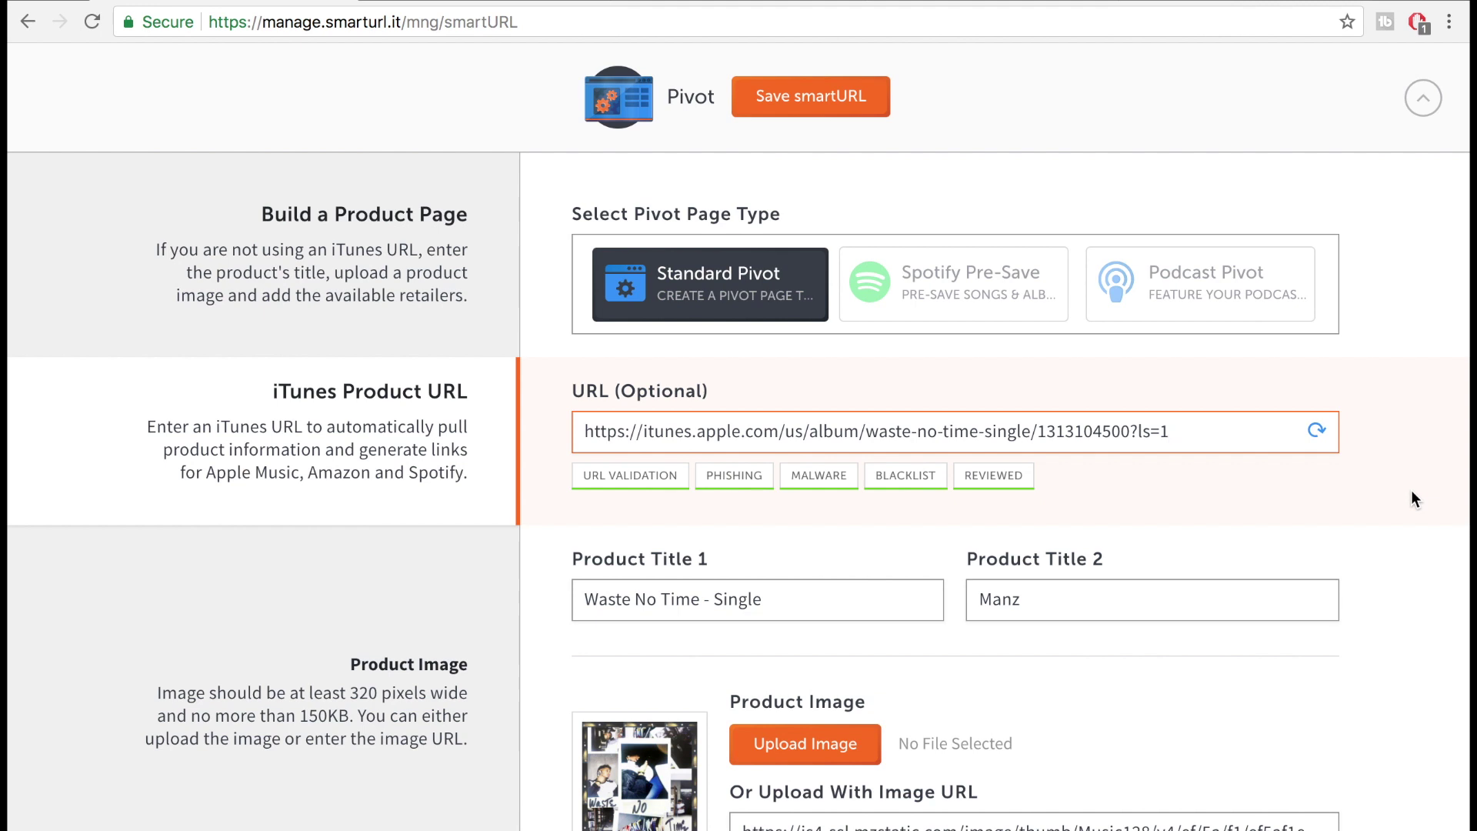
scroll(1411, 491, "down", 10)
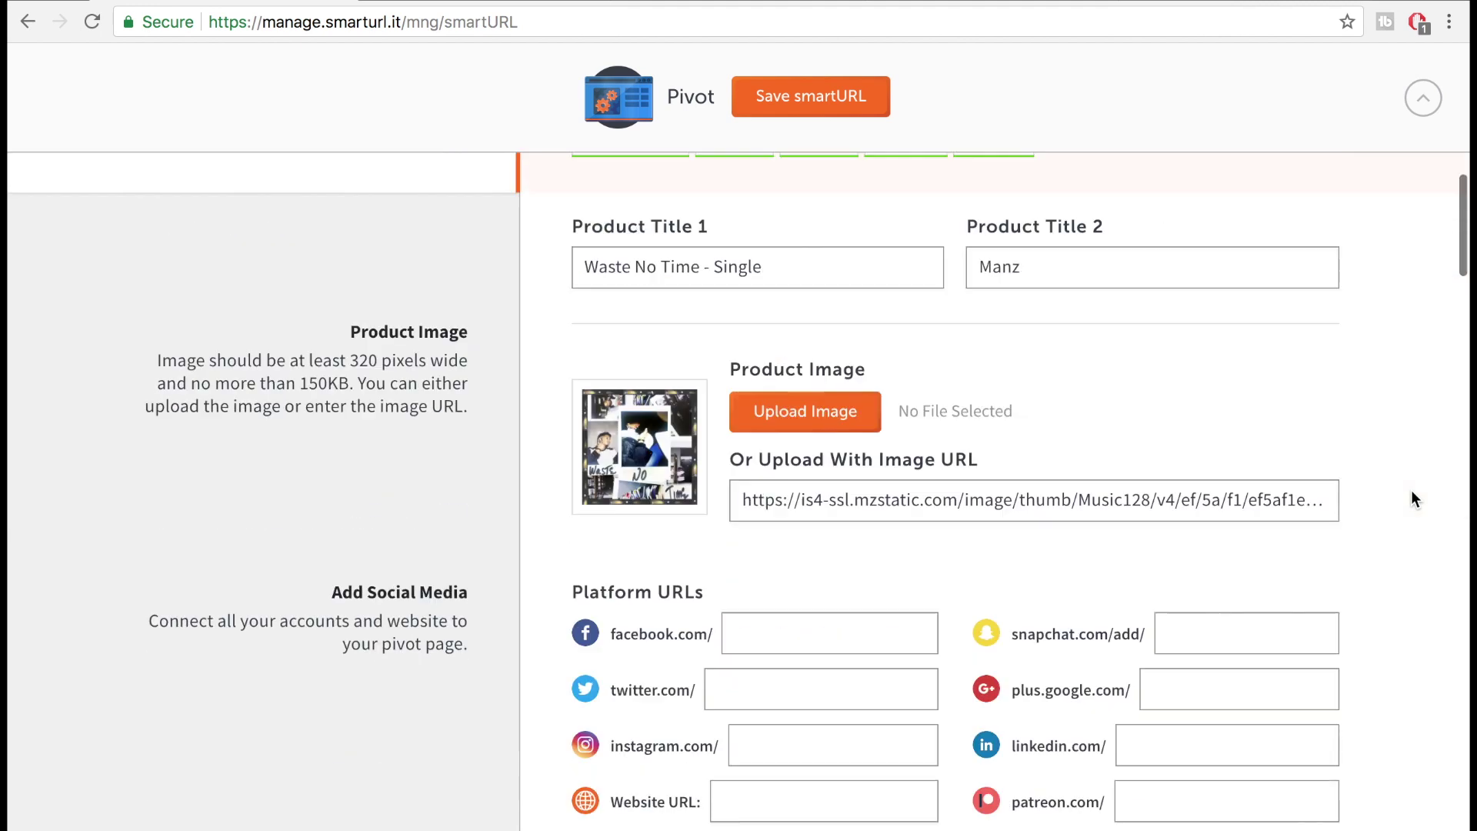
scroll(1410, 490, "down", 11)
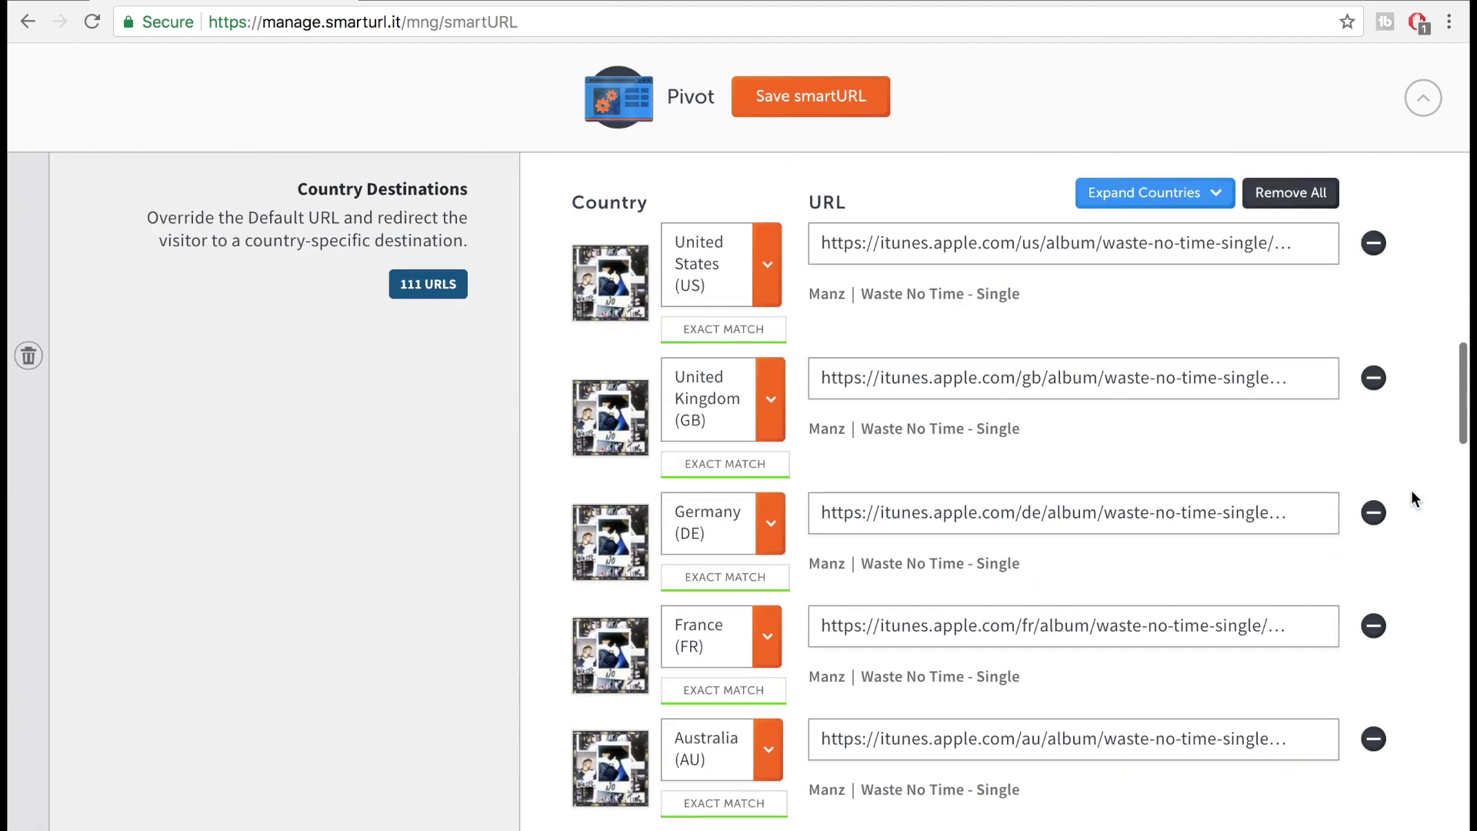
scroll(1410, 500, "up", 2)
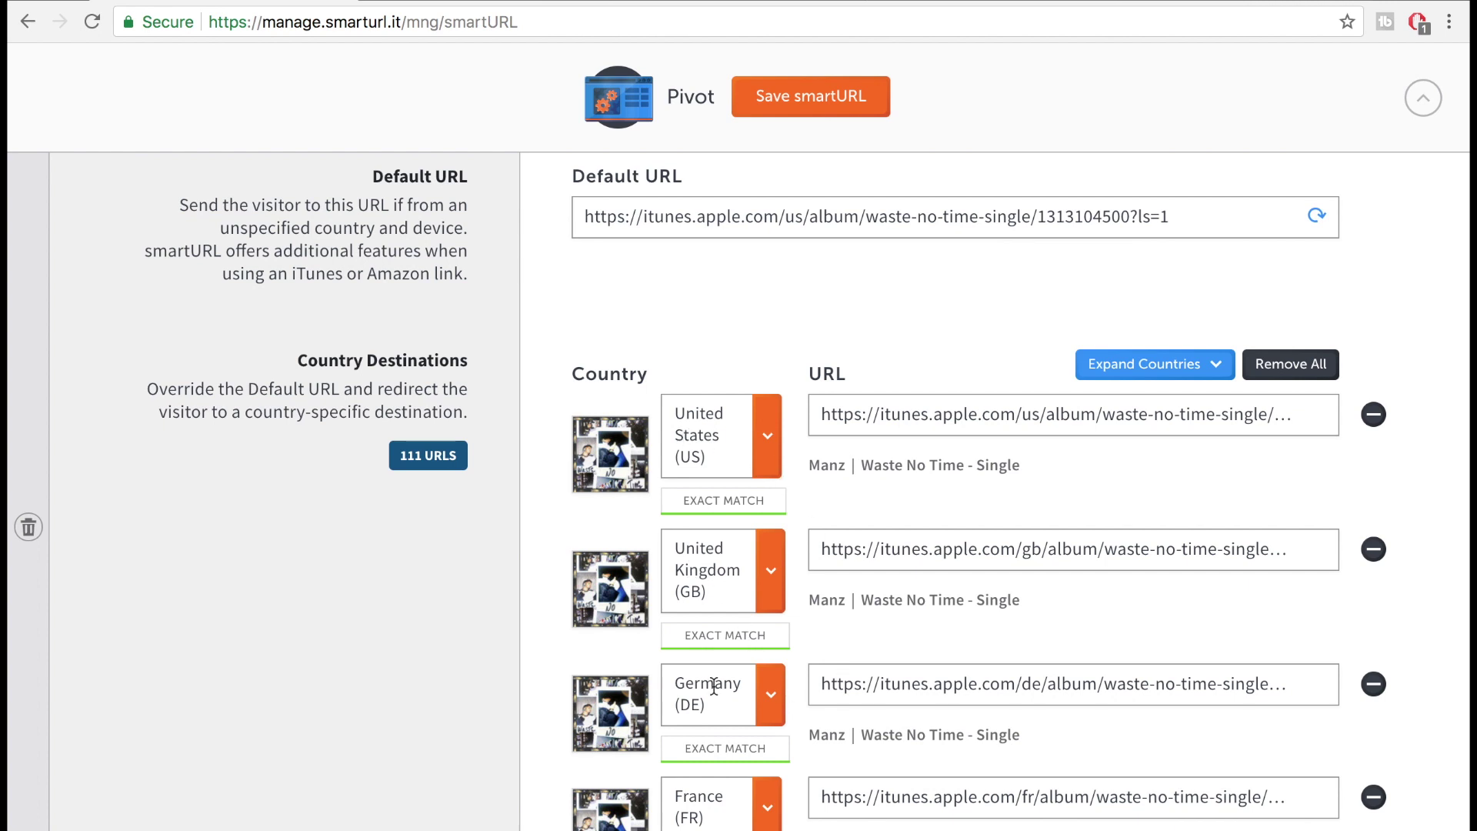
scroll(713, 685, "down", 2)
scroll(692, 777, "down", 3)
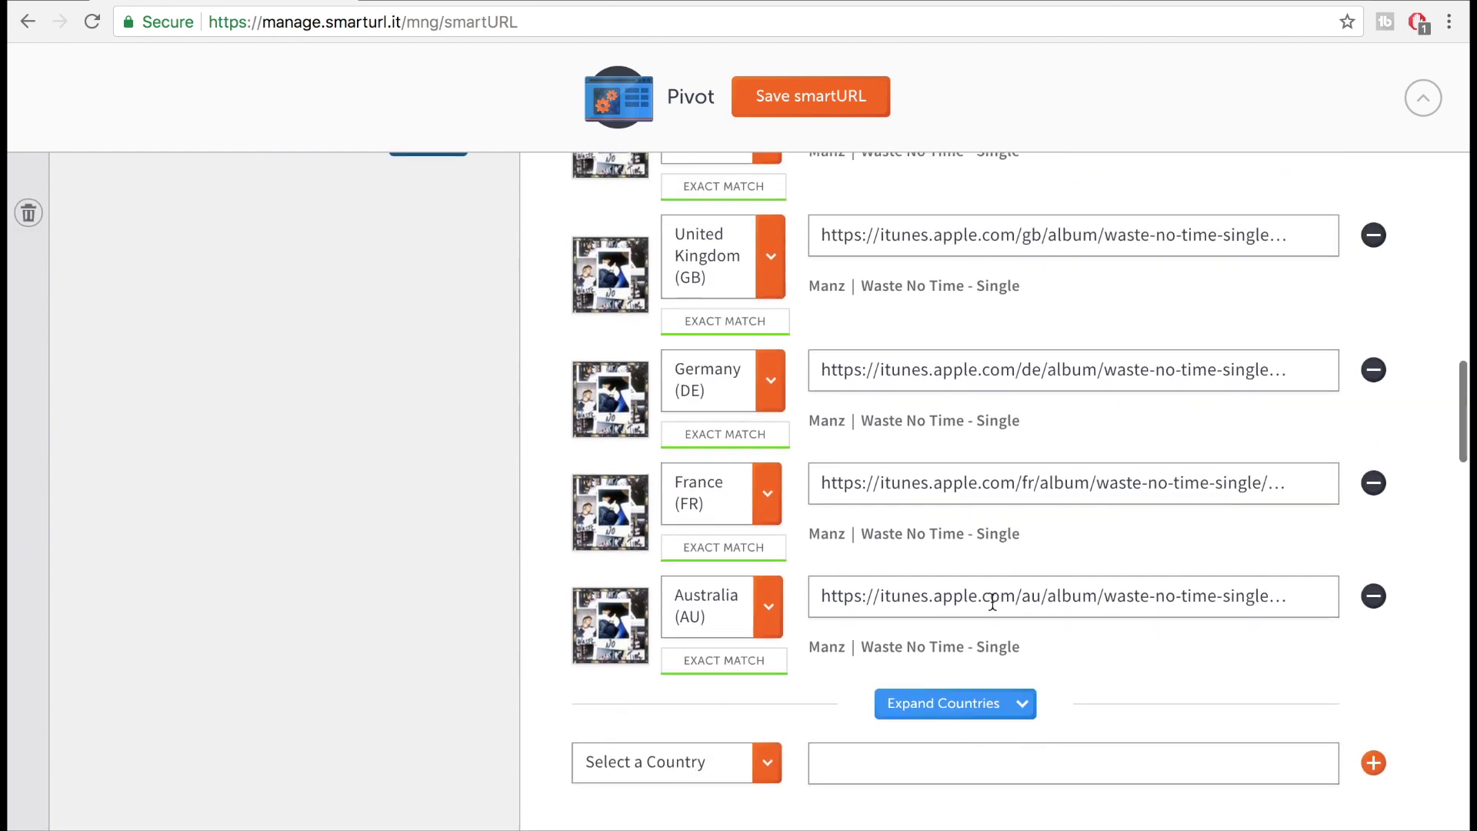
scroll(992, 598, "up", 2)
scroll(992, 598, "up", 1)
scroll(992, 598, "down", 5)
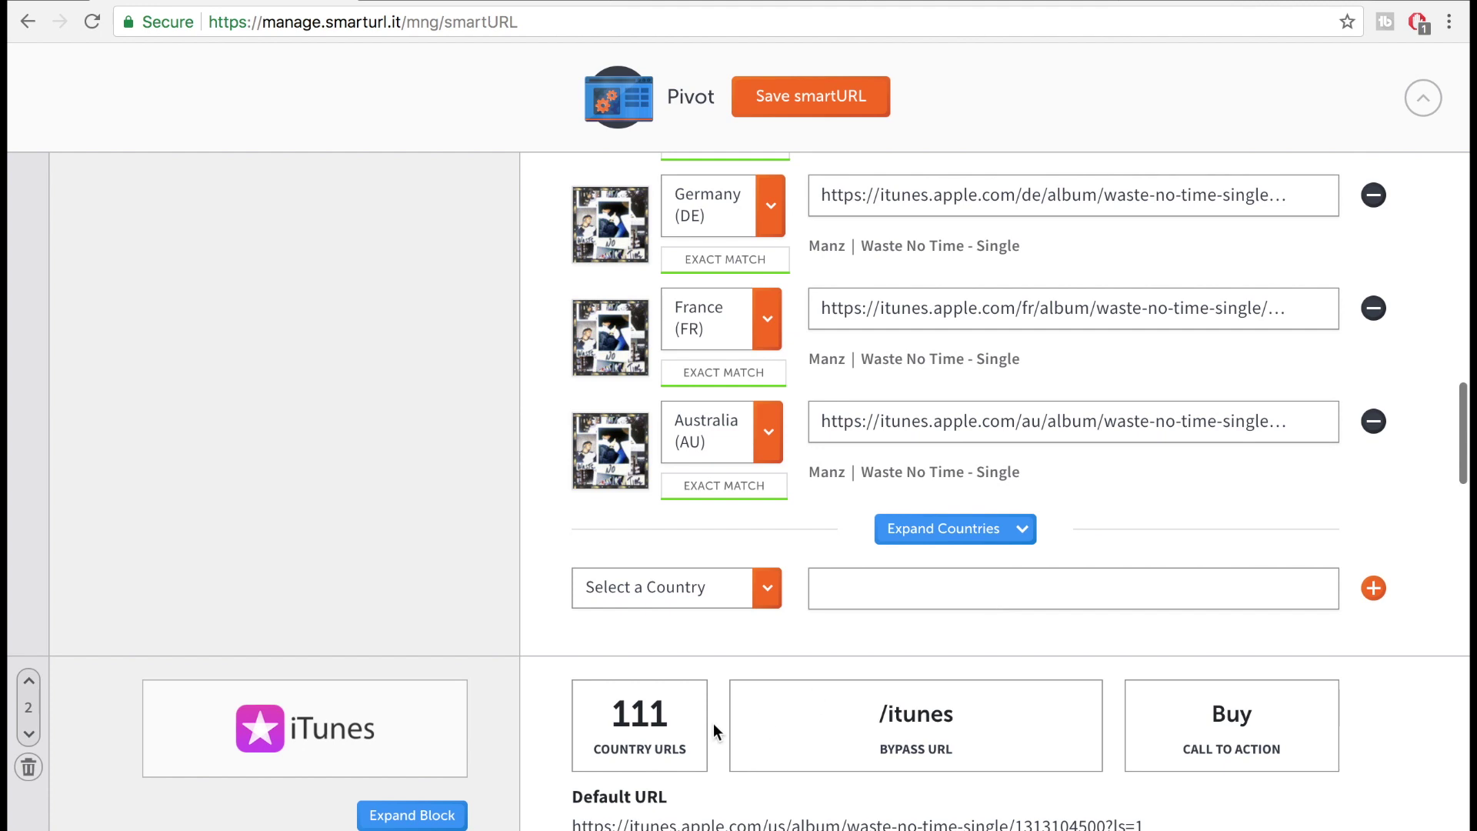
double_click(639, 714)
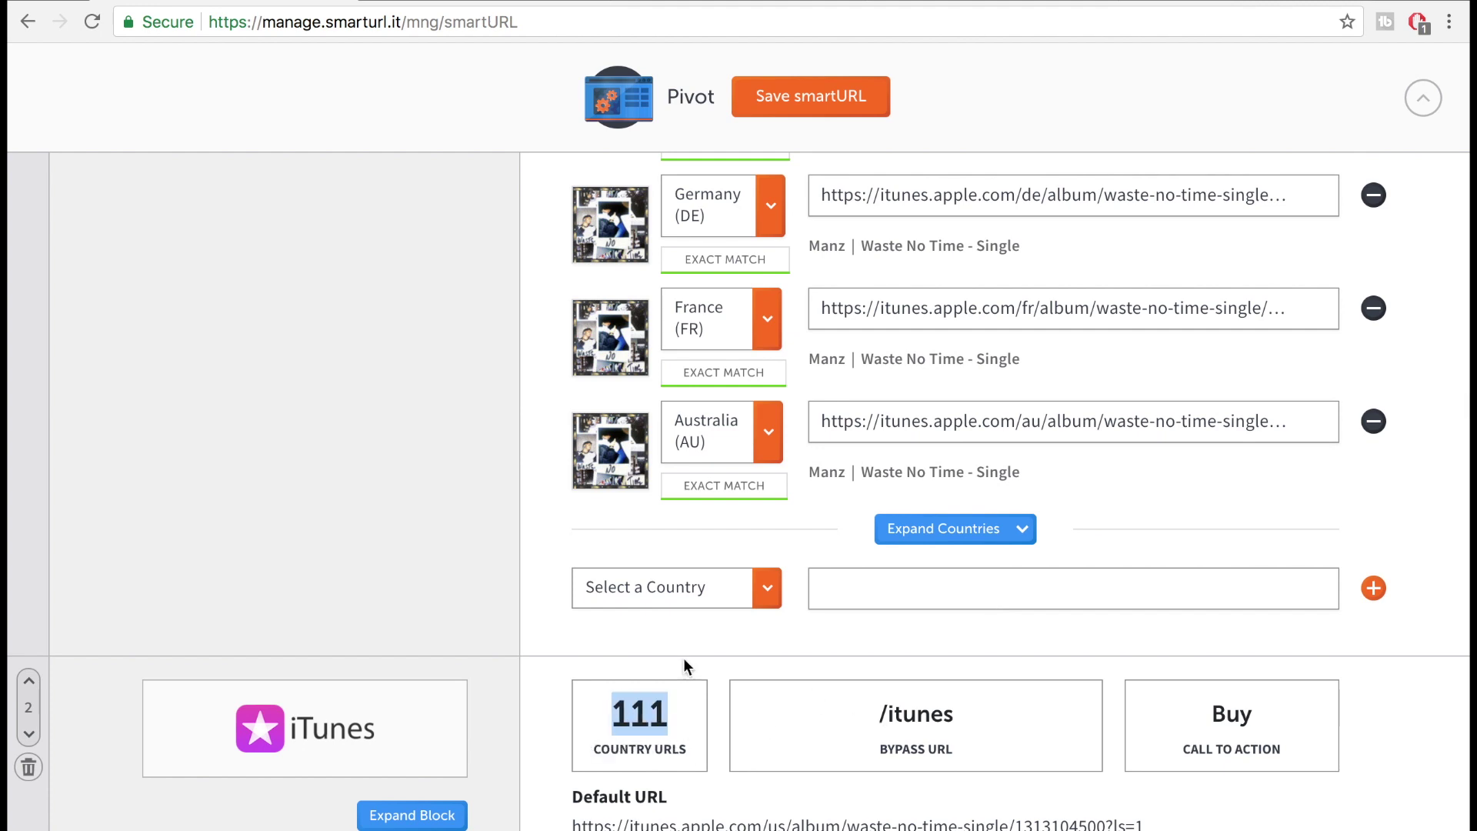
left_click(541, 610)
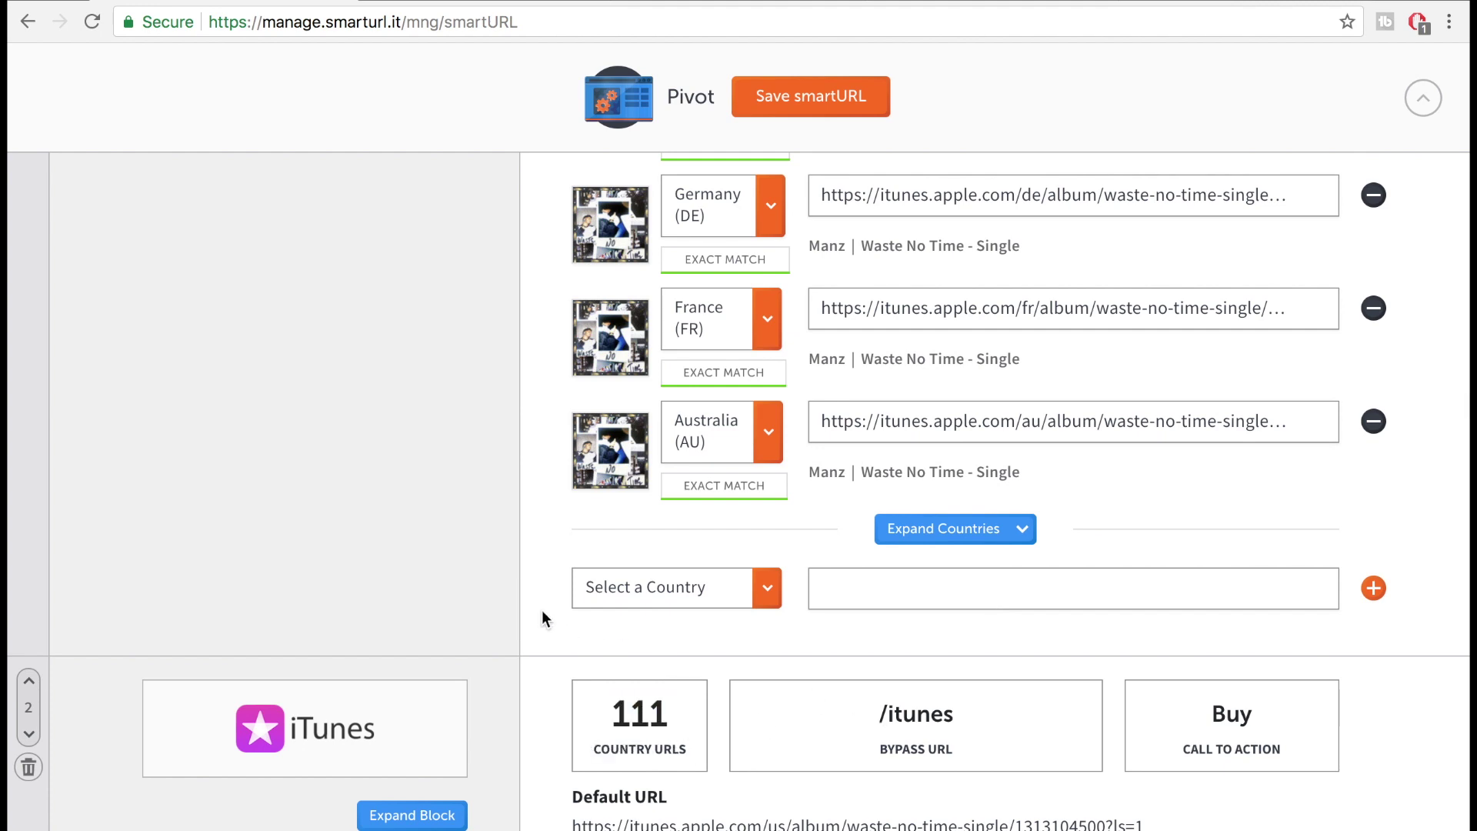
scroll(541, 610, "up", 6)
scroll(584, 477, "down", 20)
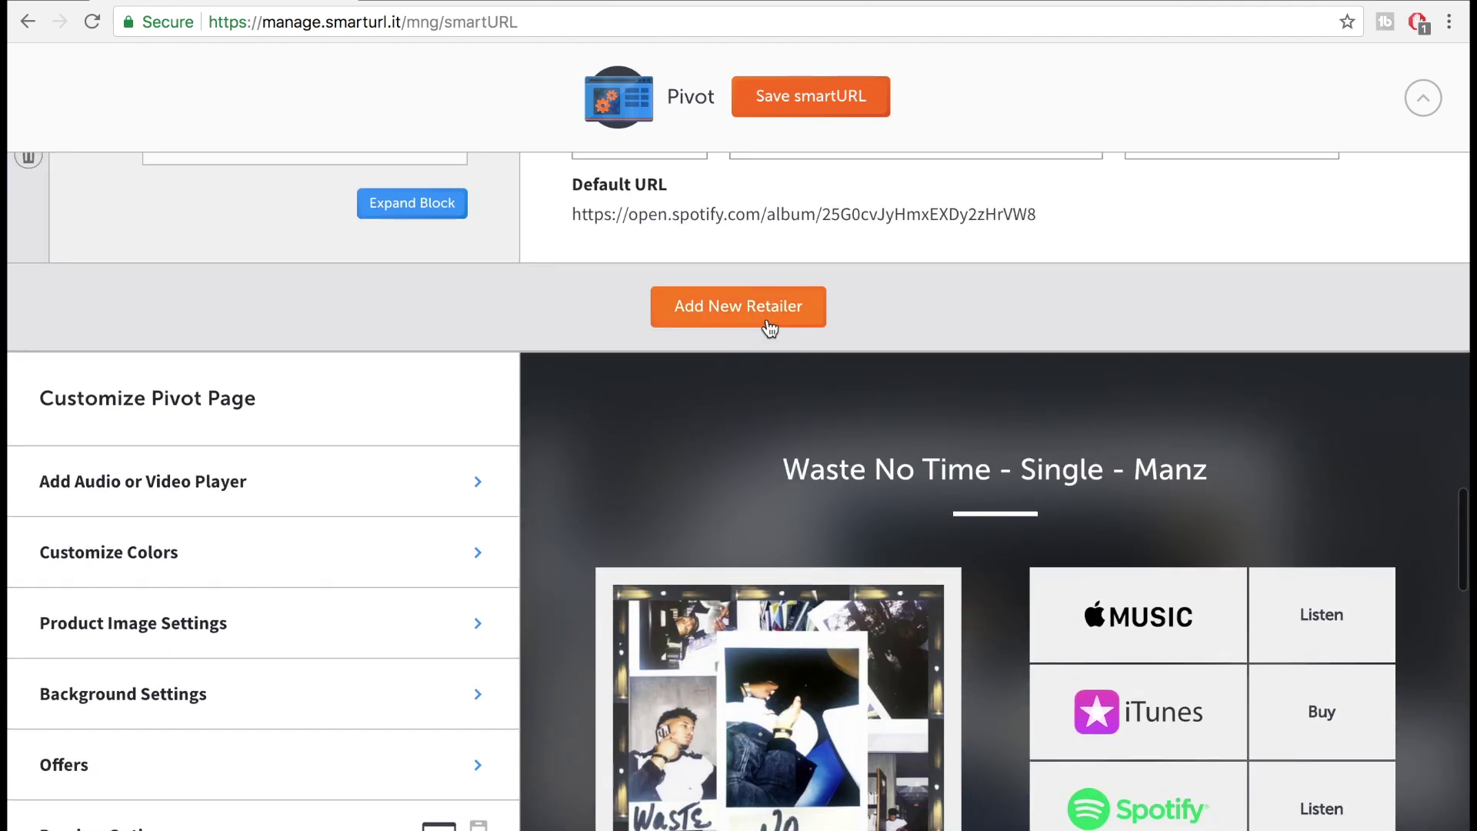
left_click(769, 327)
- Paste the TIDAL artist page address as the fourth retailer's default URL
left_click(583, 6)
left_click(553, 24)
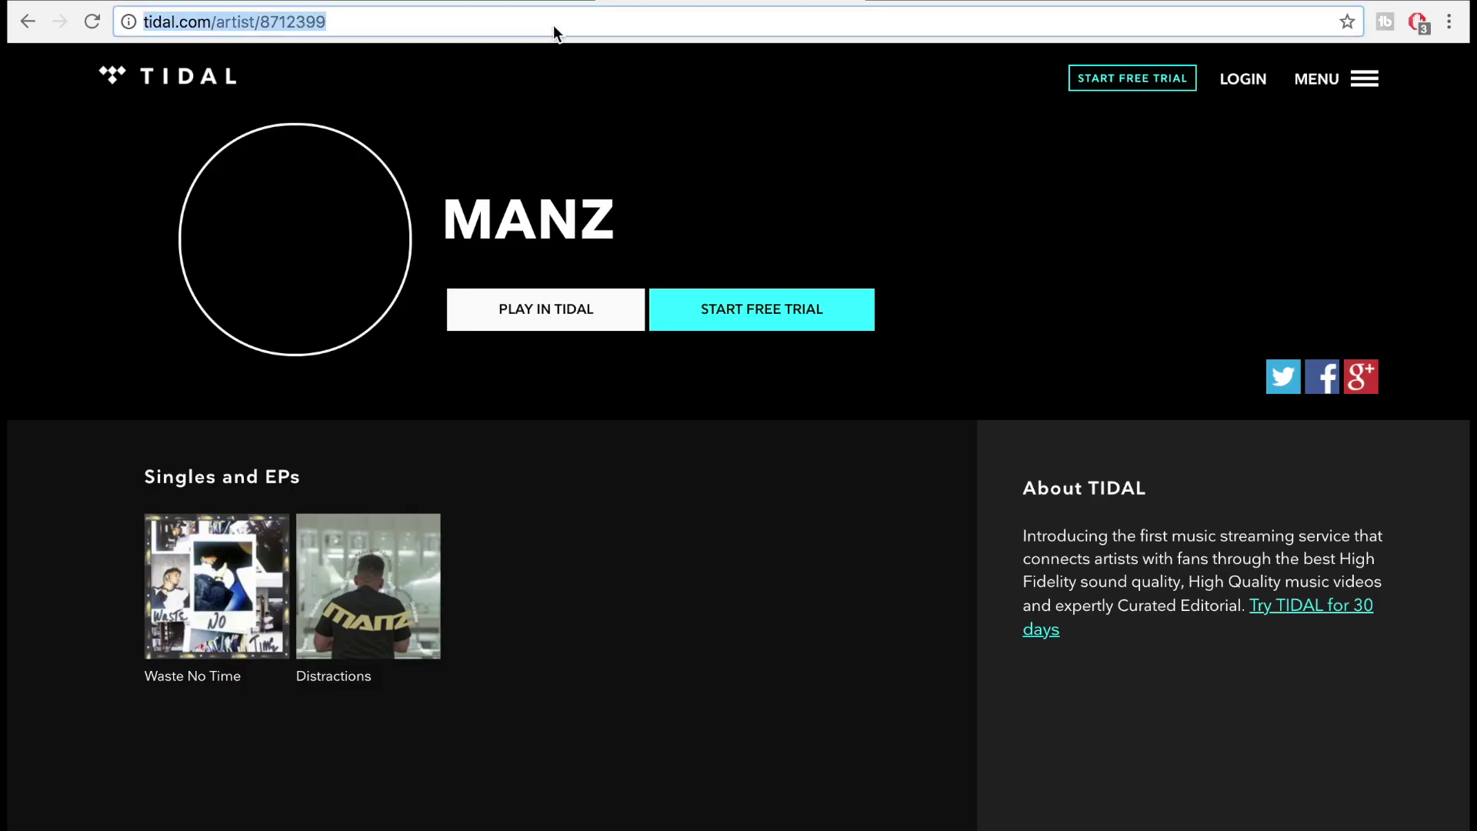
key("ctrl+c")
left_click(267, 9)
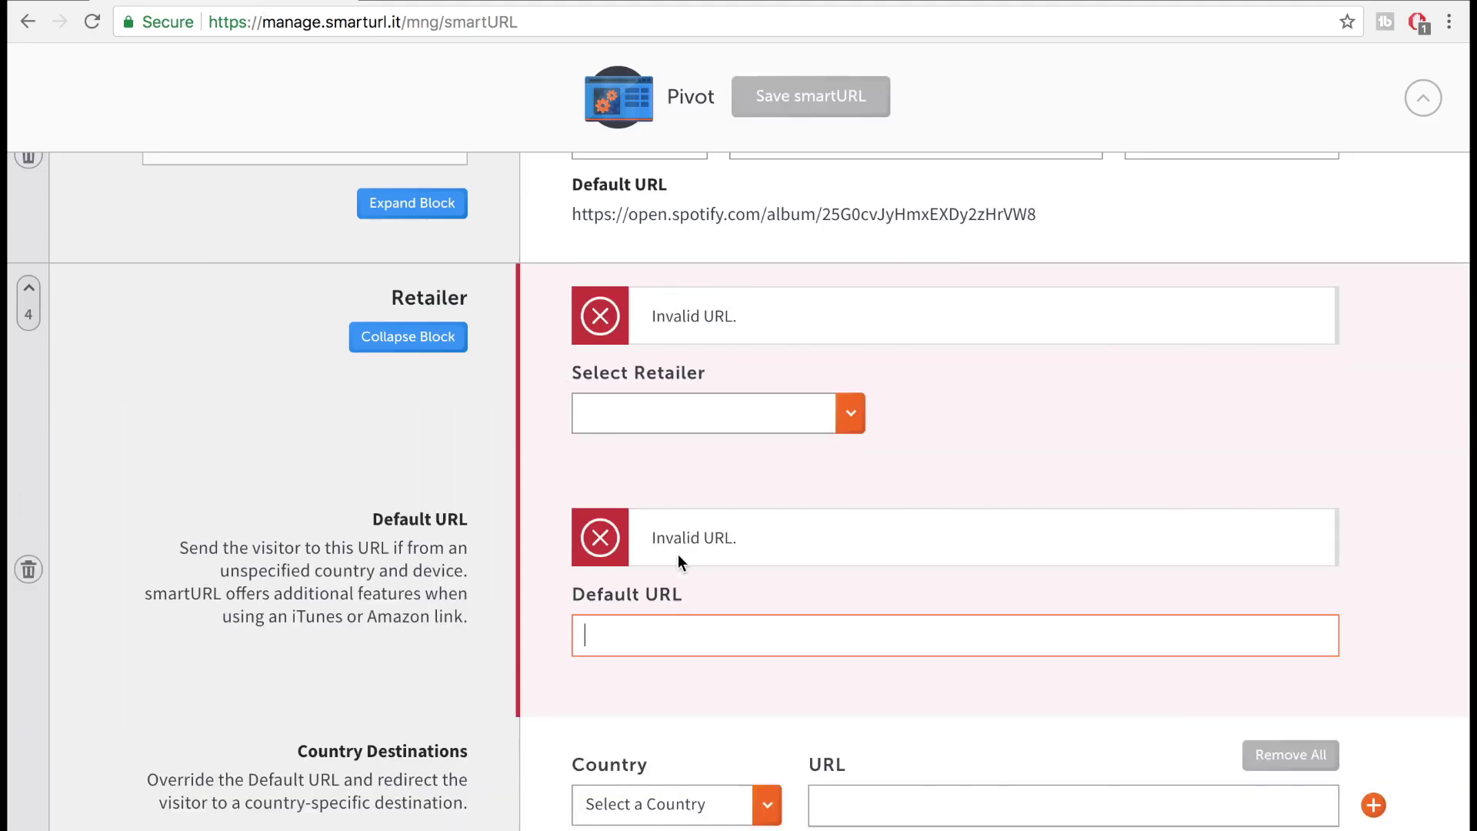
key("ctrl+v")
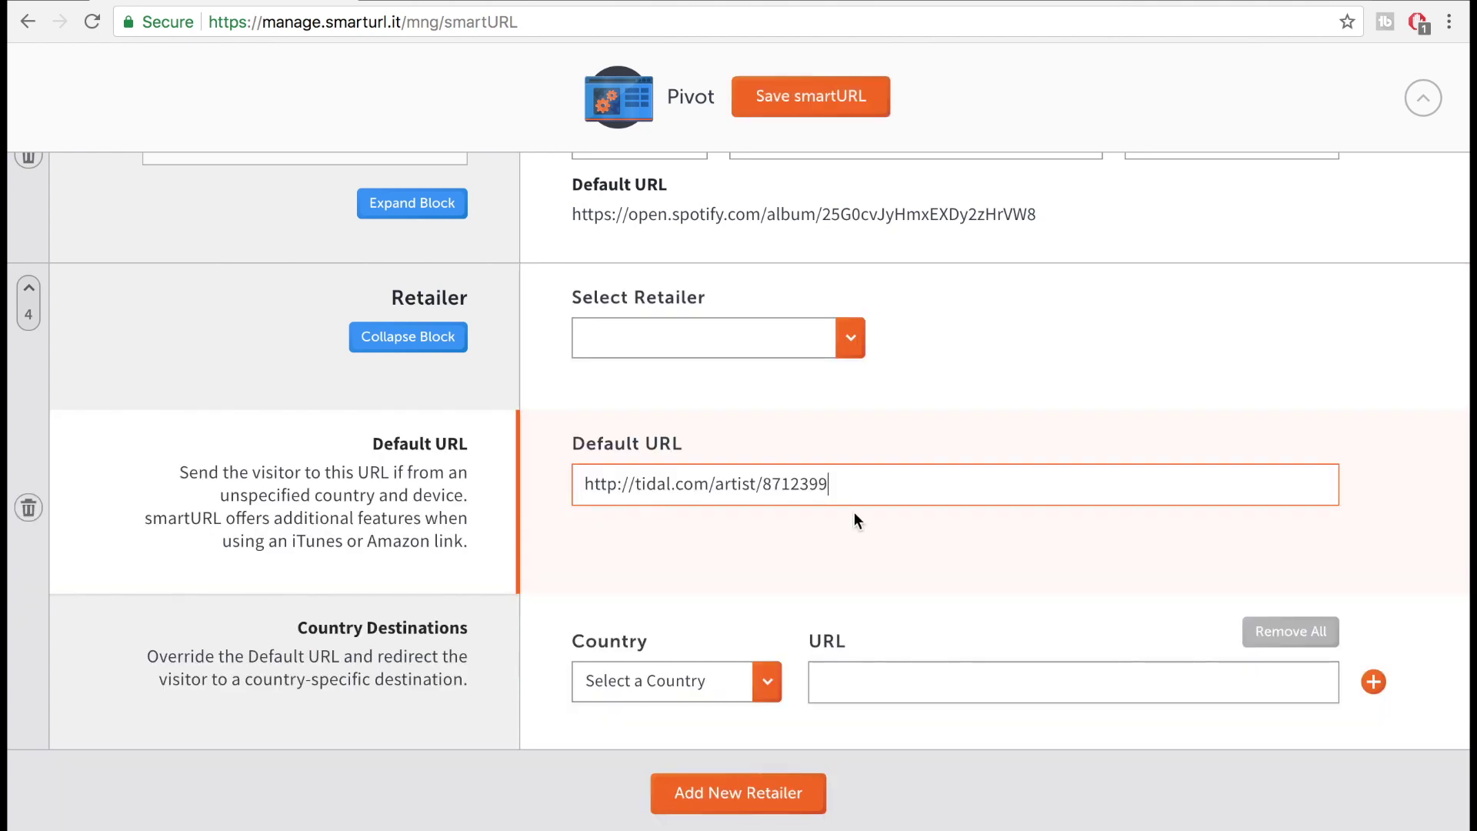
- Pick Tidal as the fourth retailer and add an empty fifth retailer block
left_click(833, 348)
type("tida")
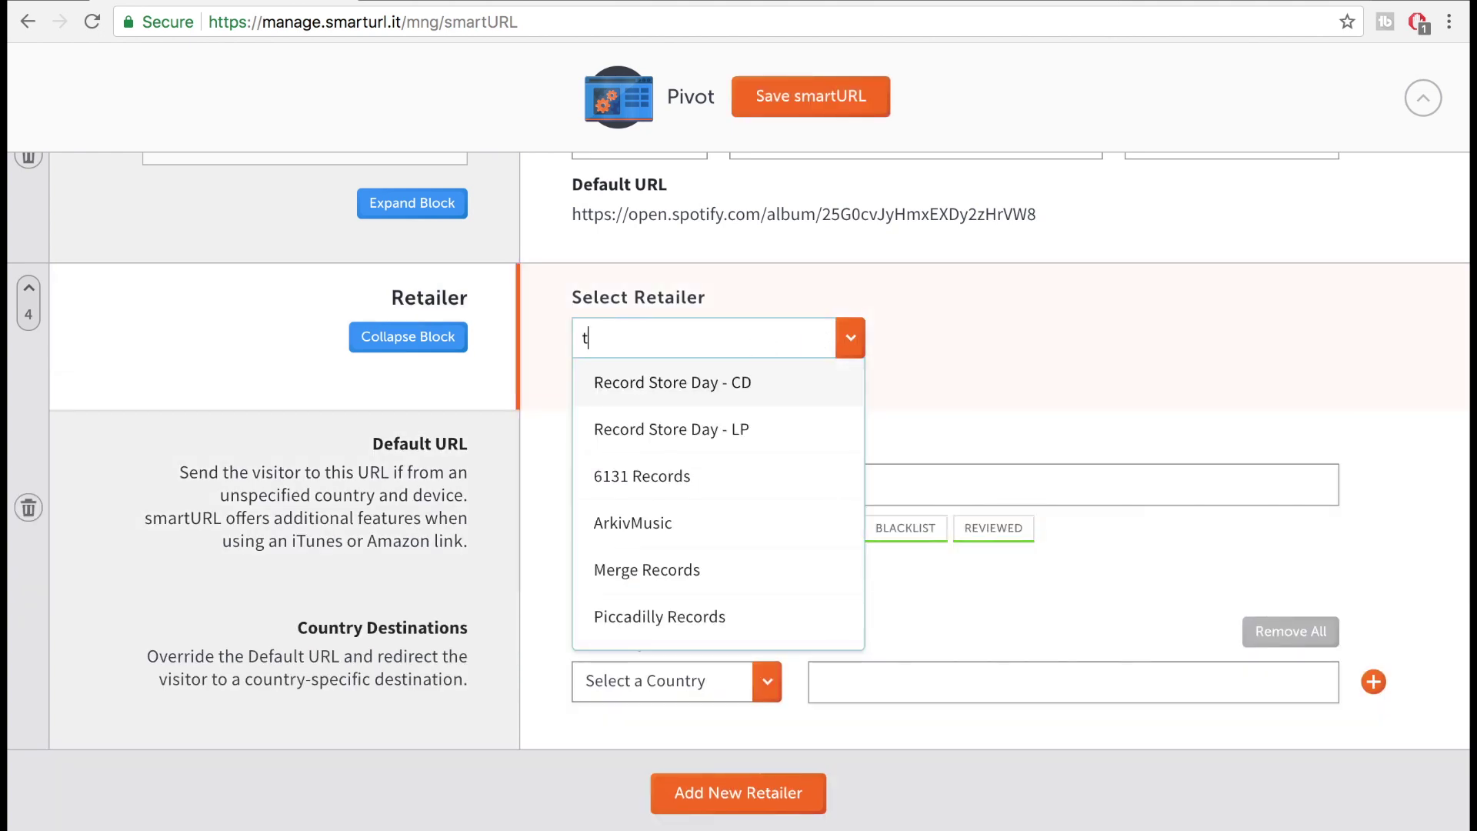
left_click(689, 383)
scroll(864, 750, "down", 10)
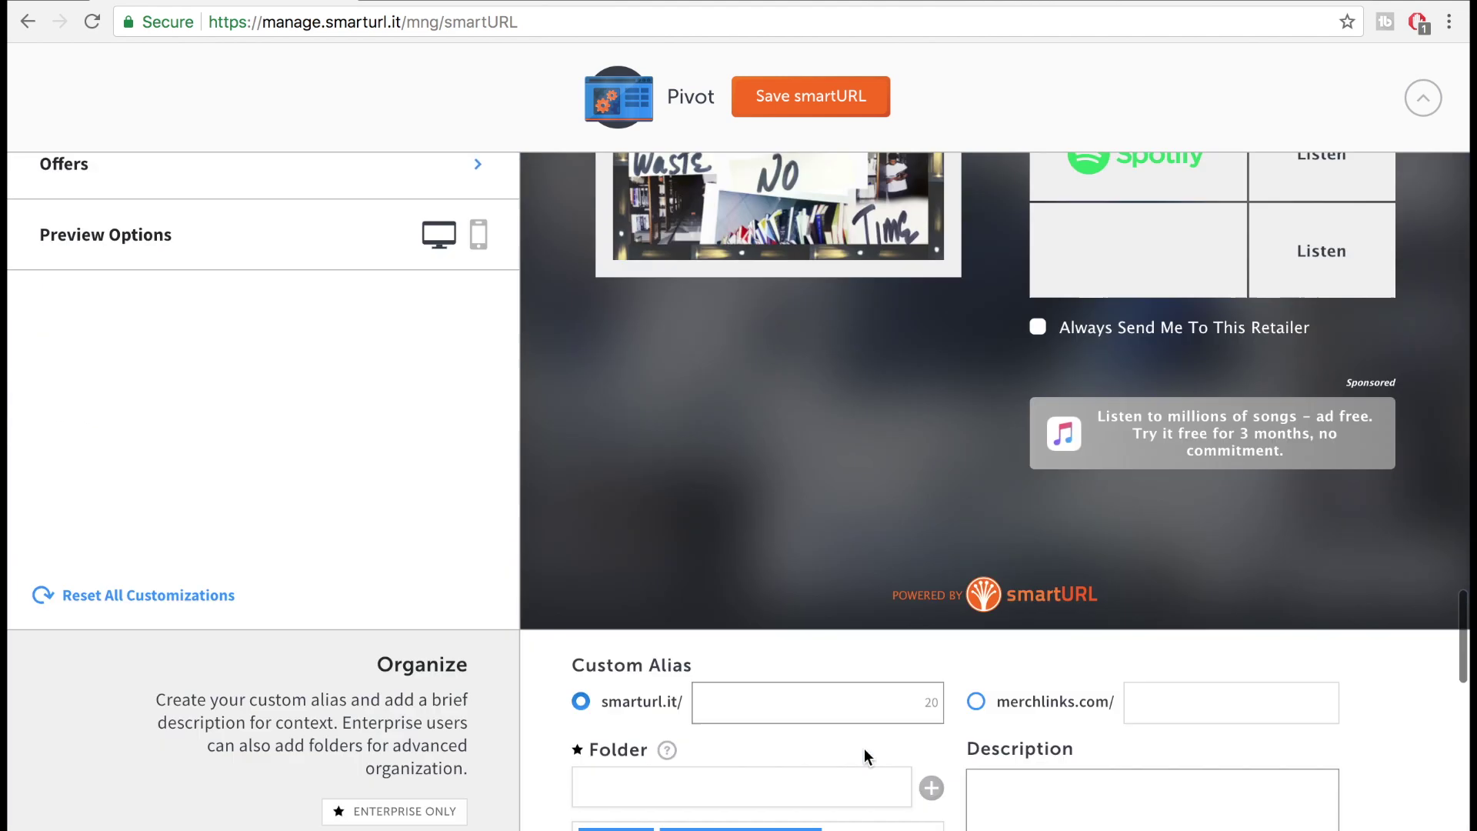
scroll(864, 750, "up", 5)
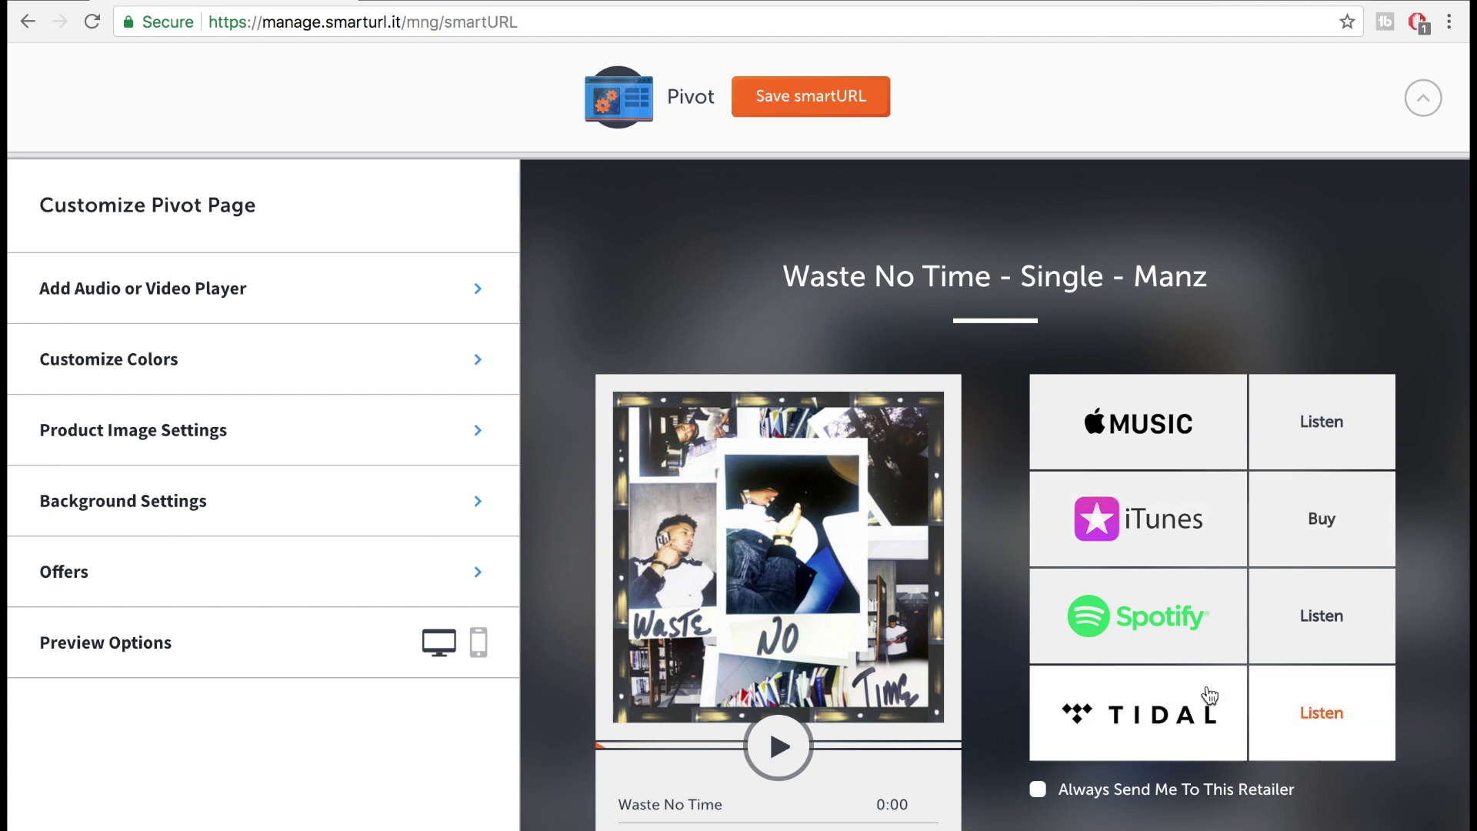
scroll(773, 431, "up", 2)
scroll(773, 430, "up", 6)
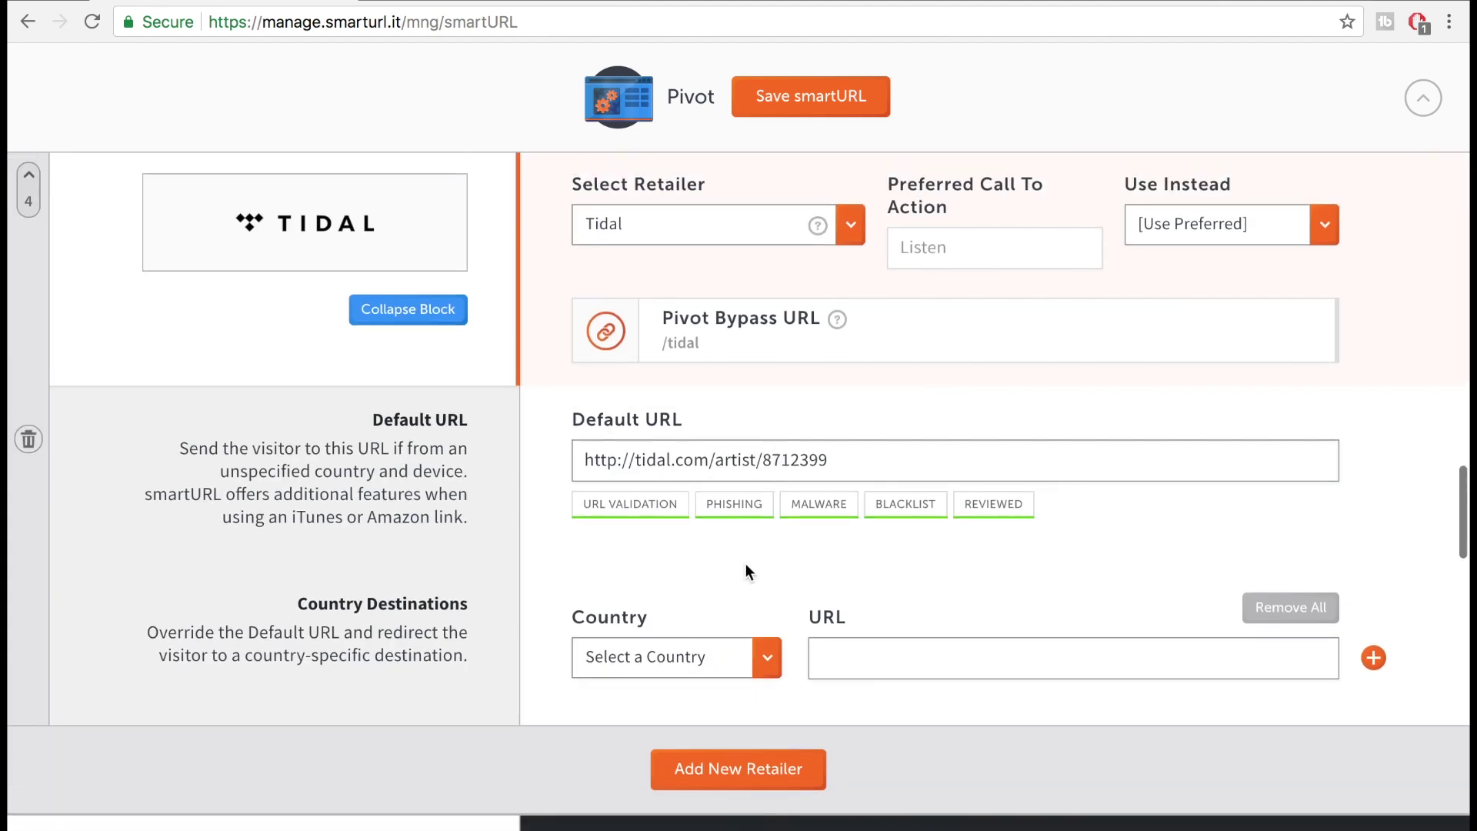
left_click(738, 766)
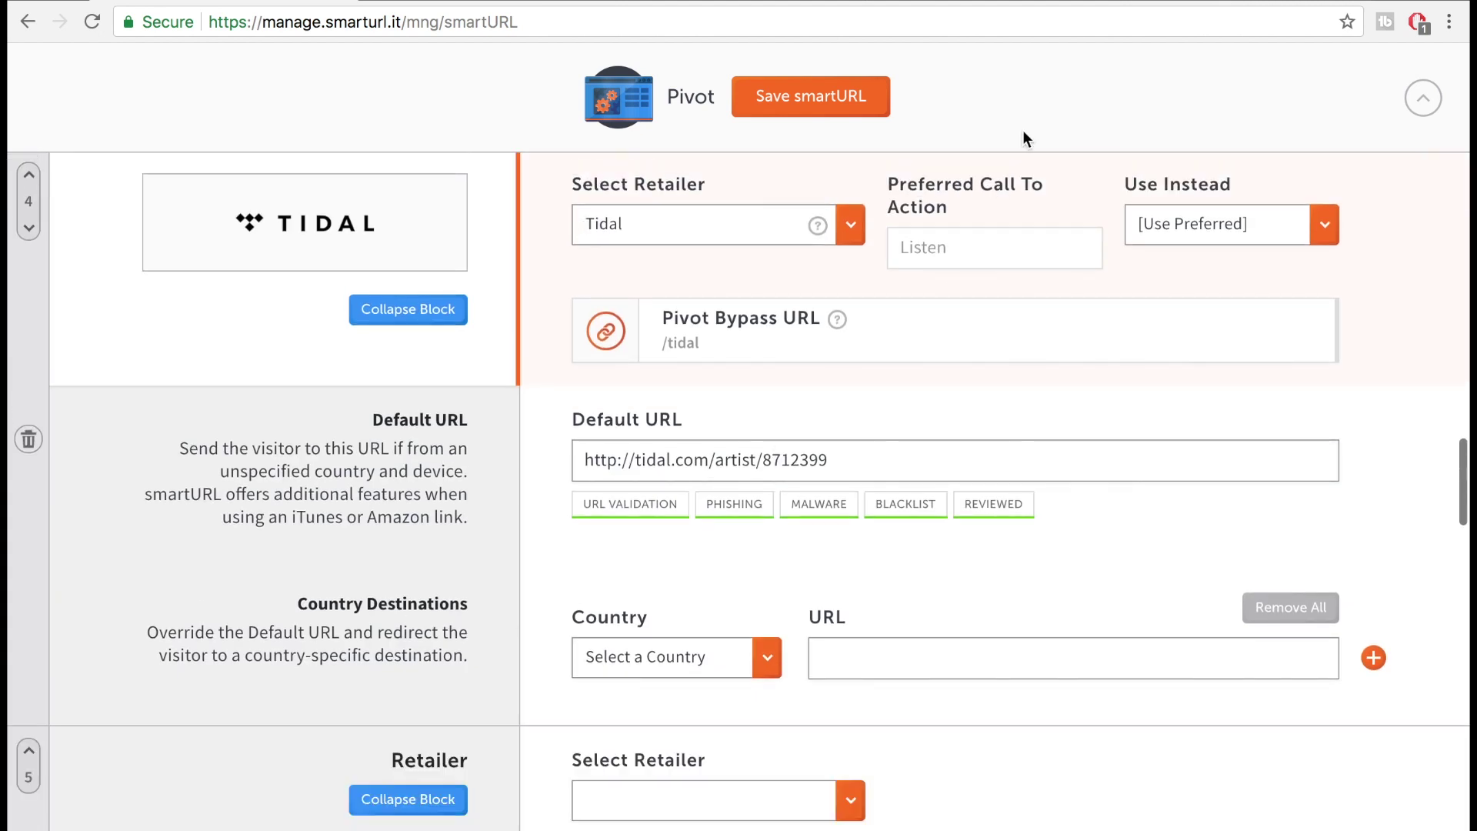
left_click(511, 4)
- Link retailer 5 to the Manz Google Play page and set it to Google Play Streaming
left_click(521, 23)
left_click(403, 4)
scroll(806, 640, "down", 4)
scroll(806, 640, "down", 2)
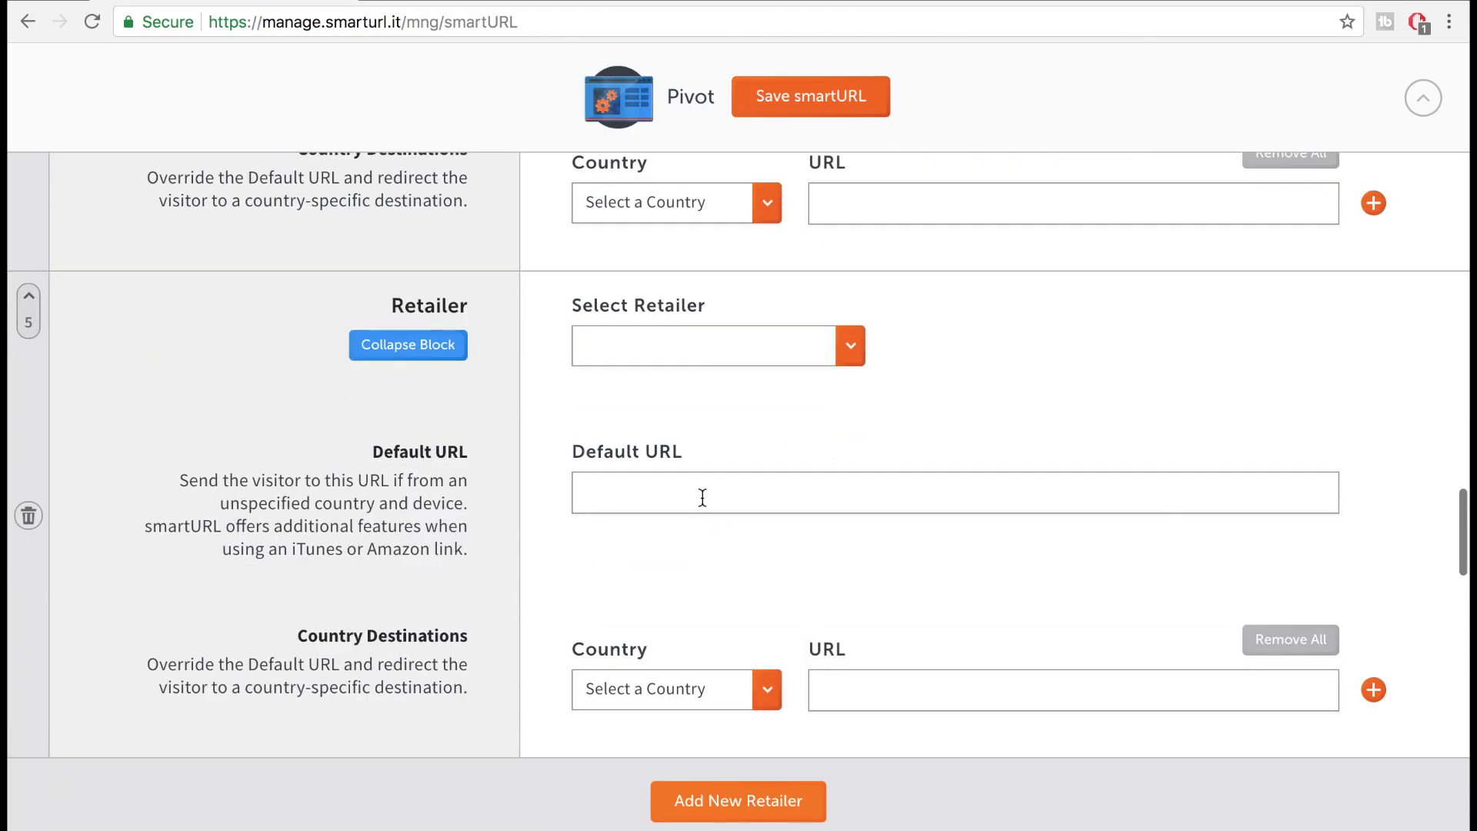
left_click(702, 496)
key("ctrl+v")
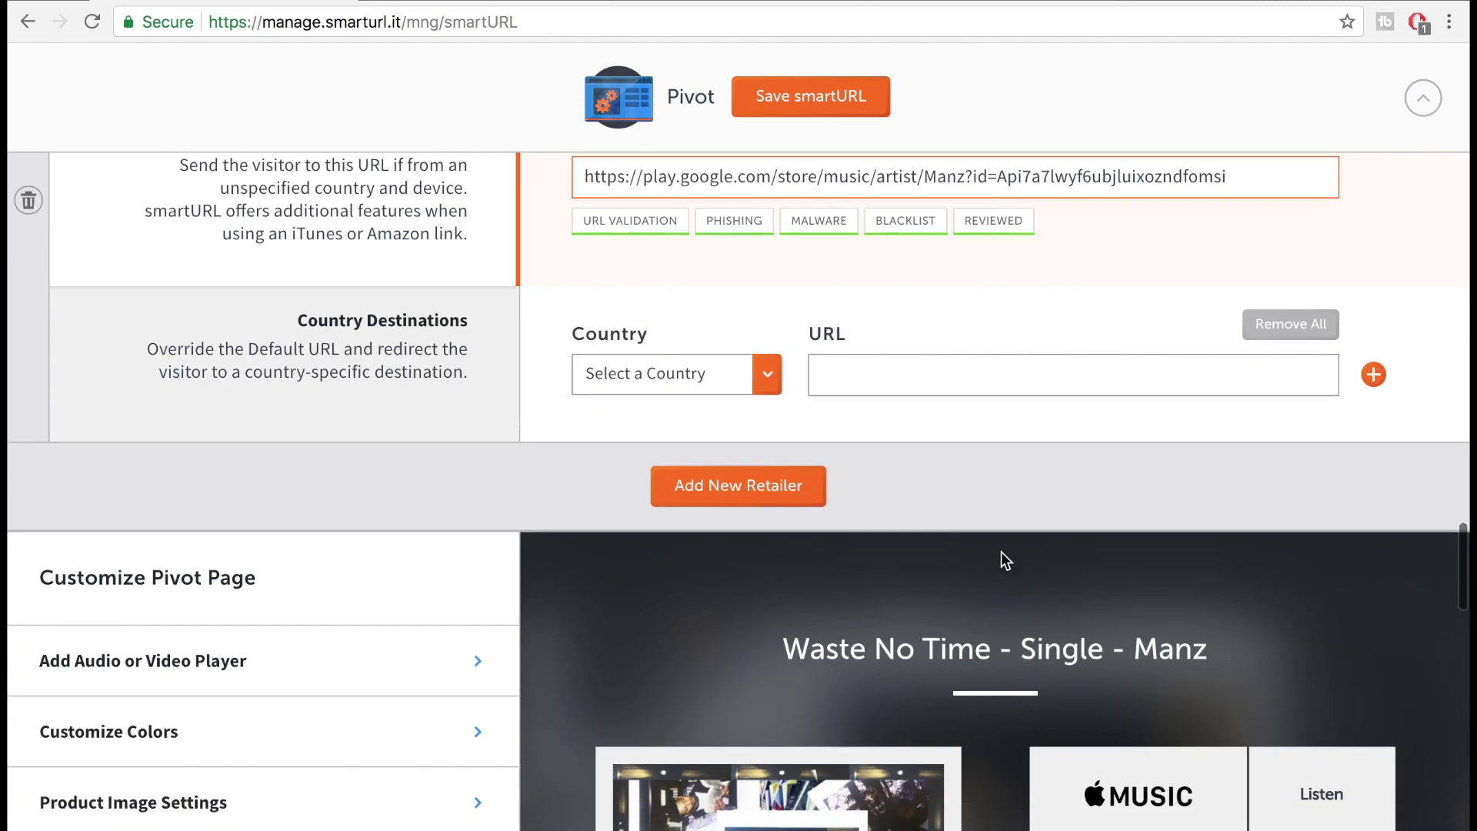
type("google p")
key("Down")
key("Down")
key("Down")
key("Return")
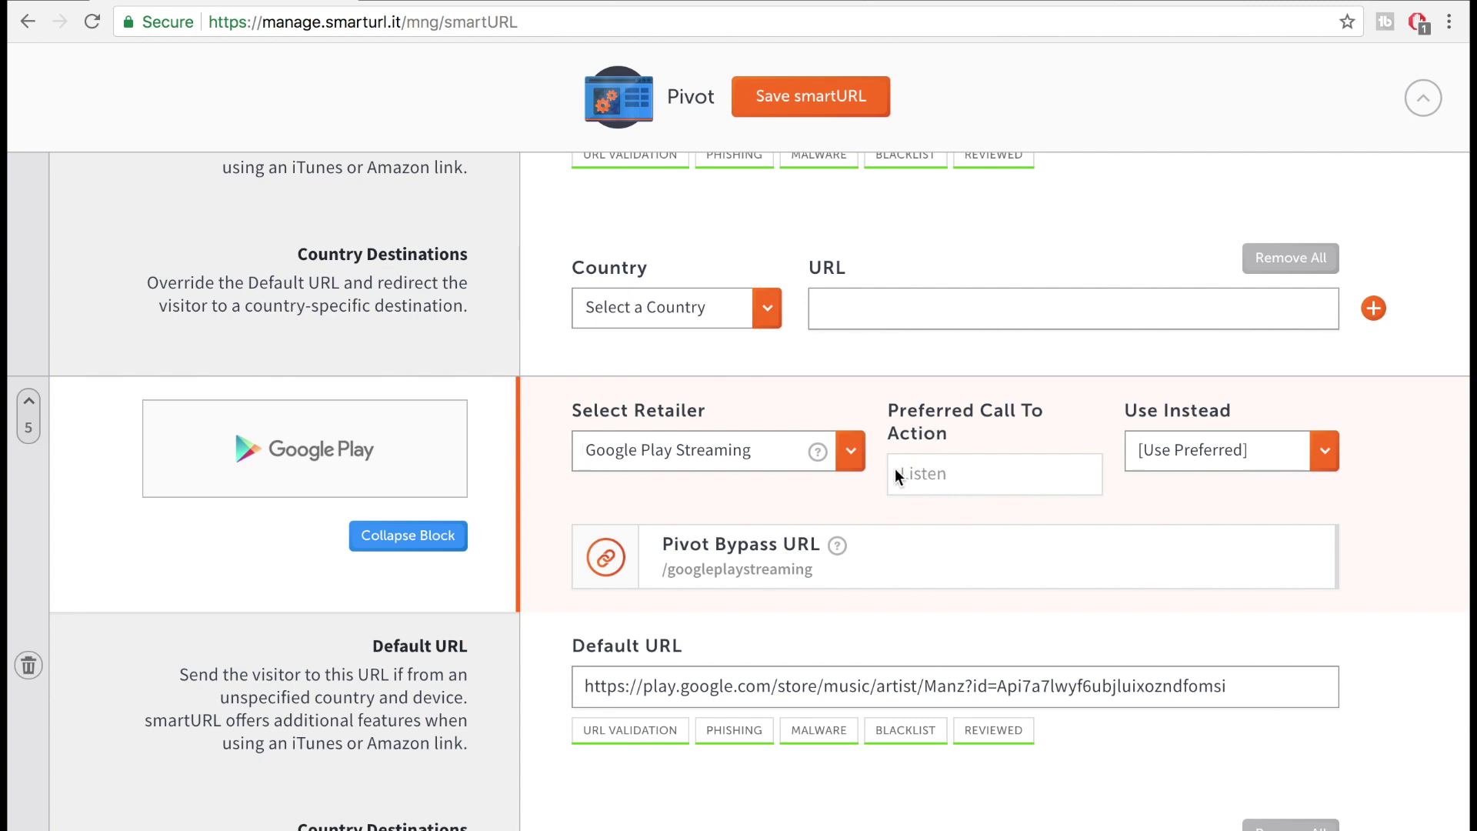
scroll(1366, 494, "down", 10)
scroll(1292, 428, "down", 1)
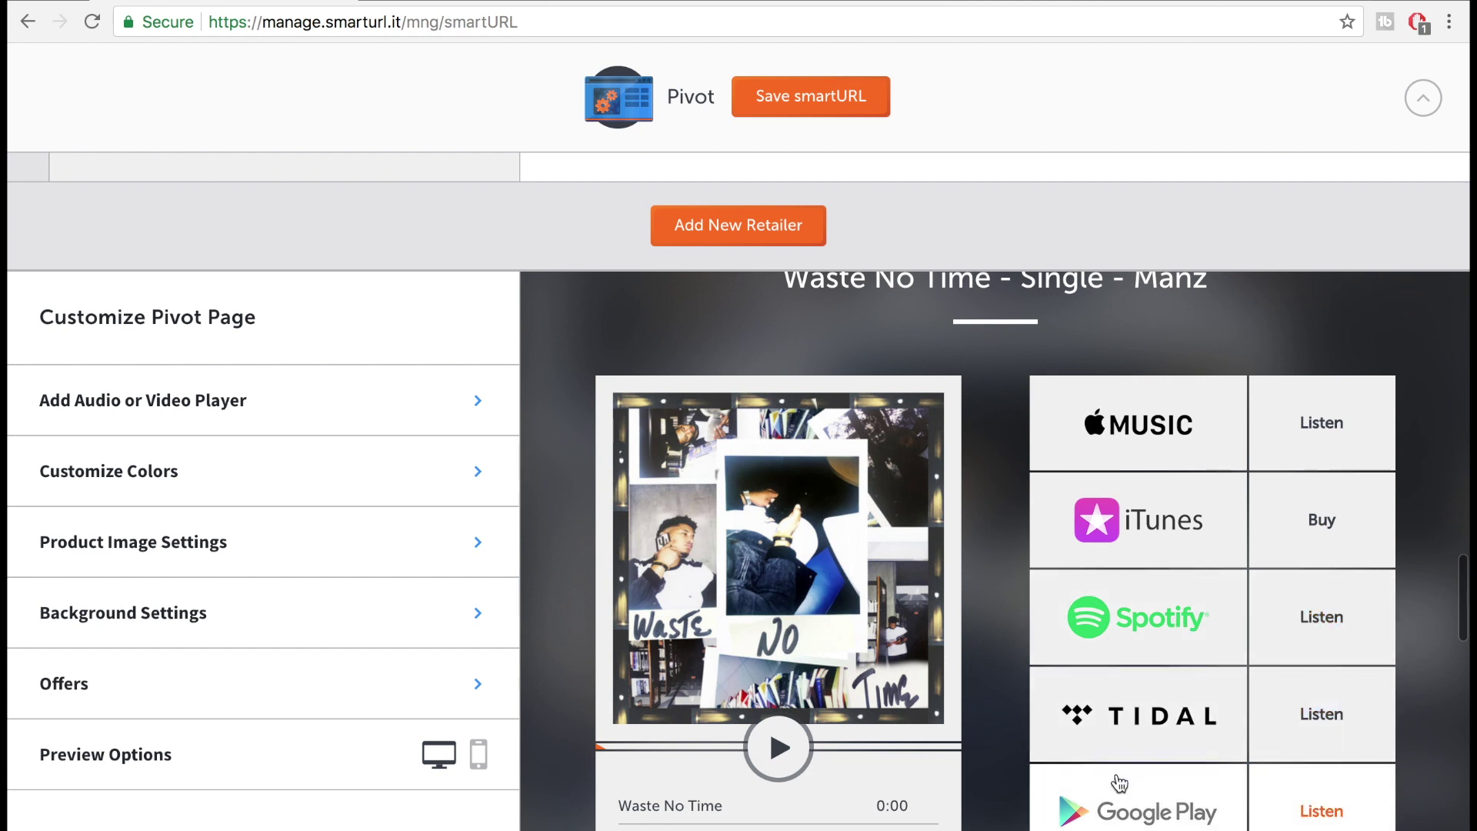
scroll(1370, 361, "up", 1)
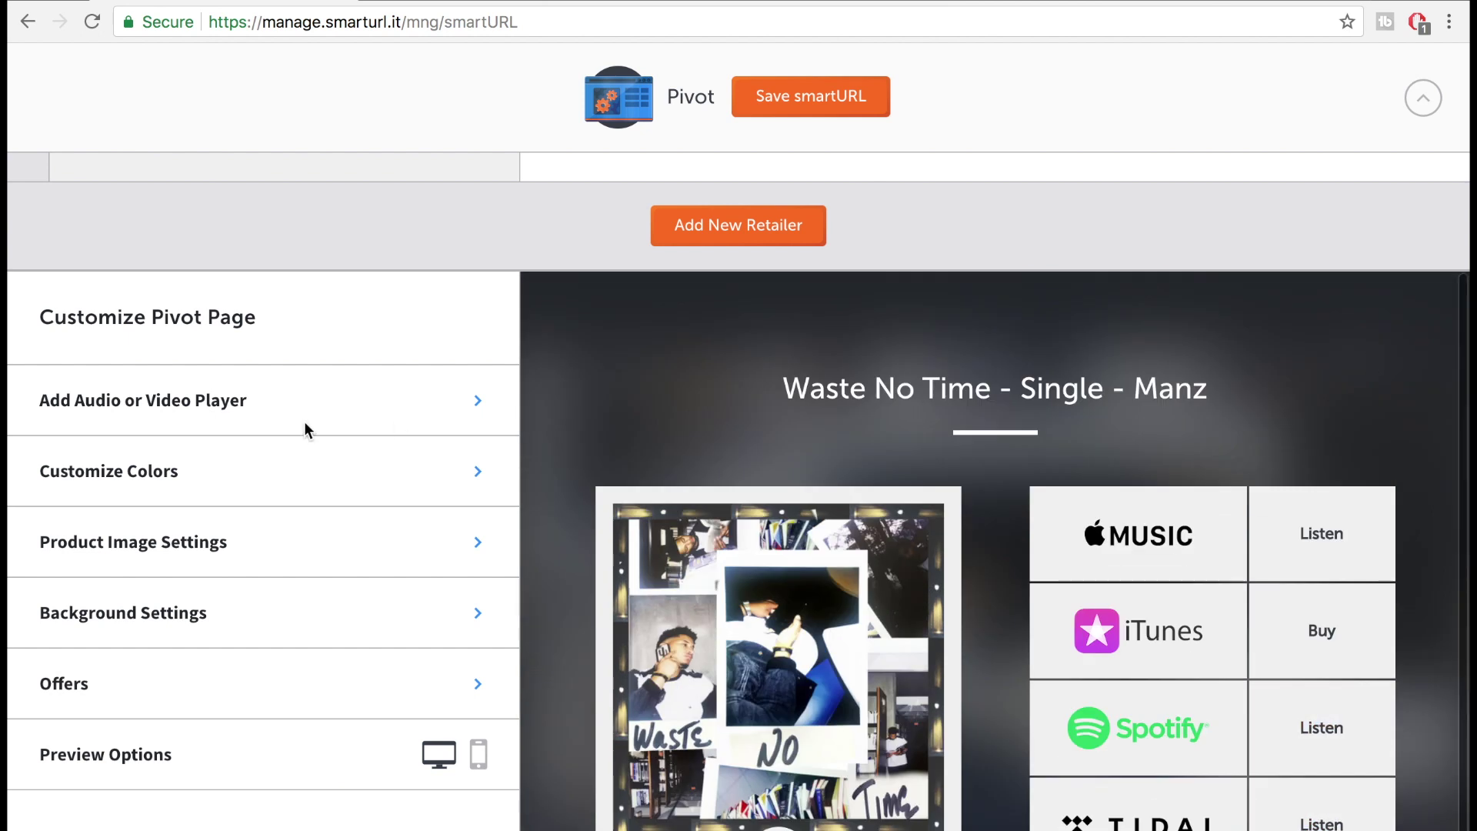
- Enable the video player with YouTube video aeXfbx1U9iU and autoplay on
left_click(476, 407)
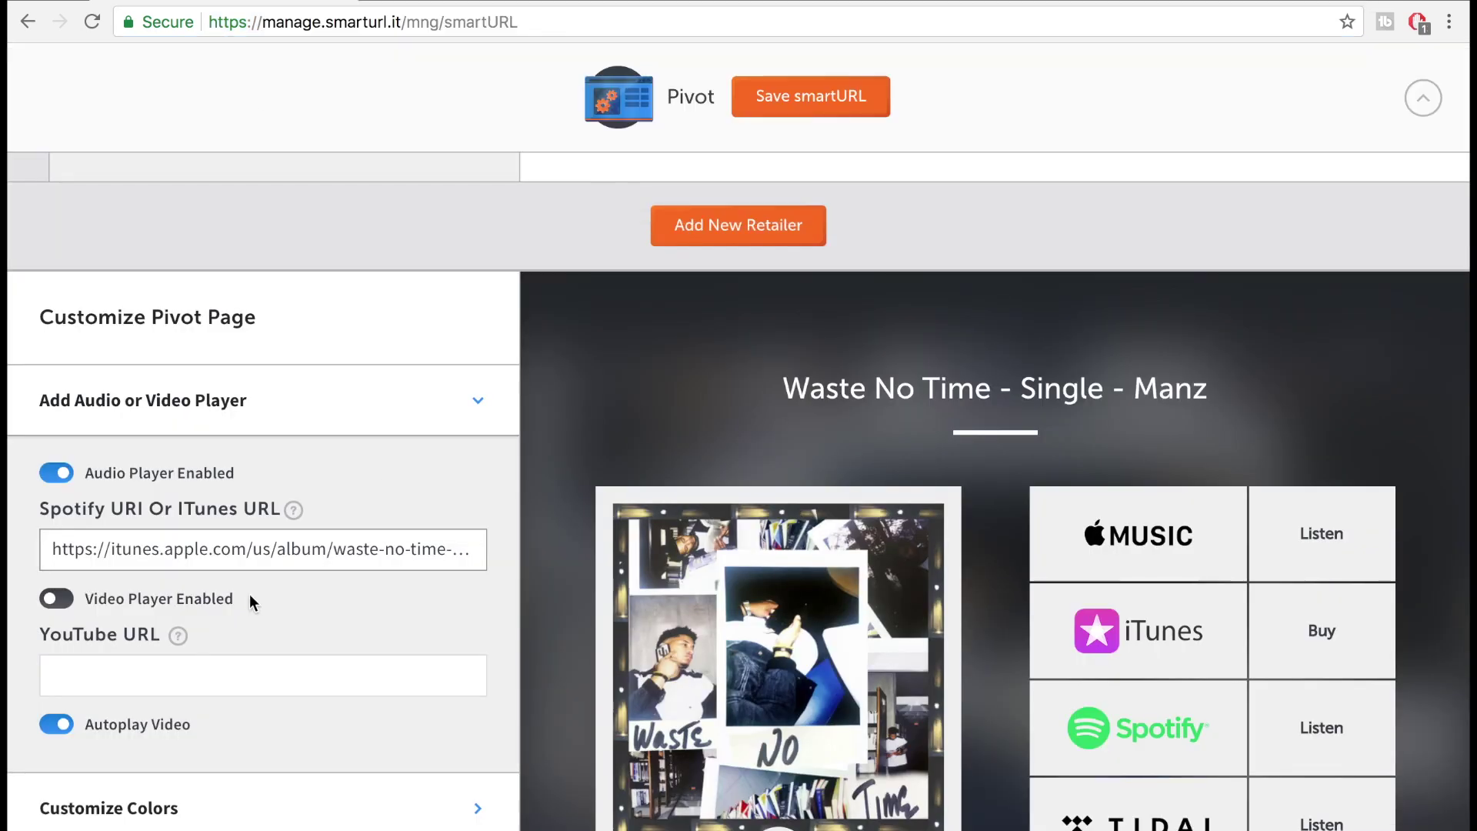
left_click(56, 599)
left_click(255, 684)
type("aeXfbx1U9iU")
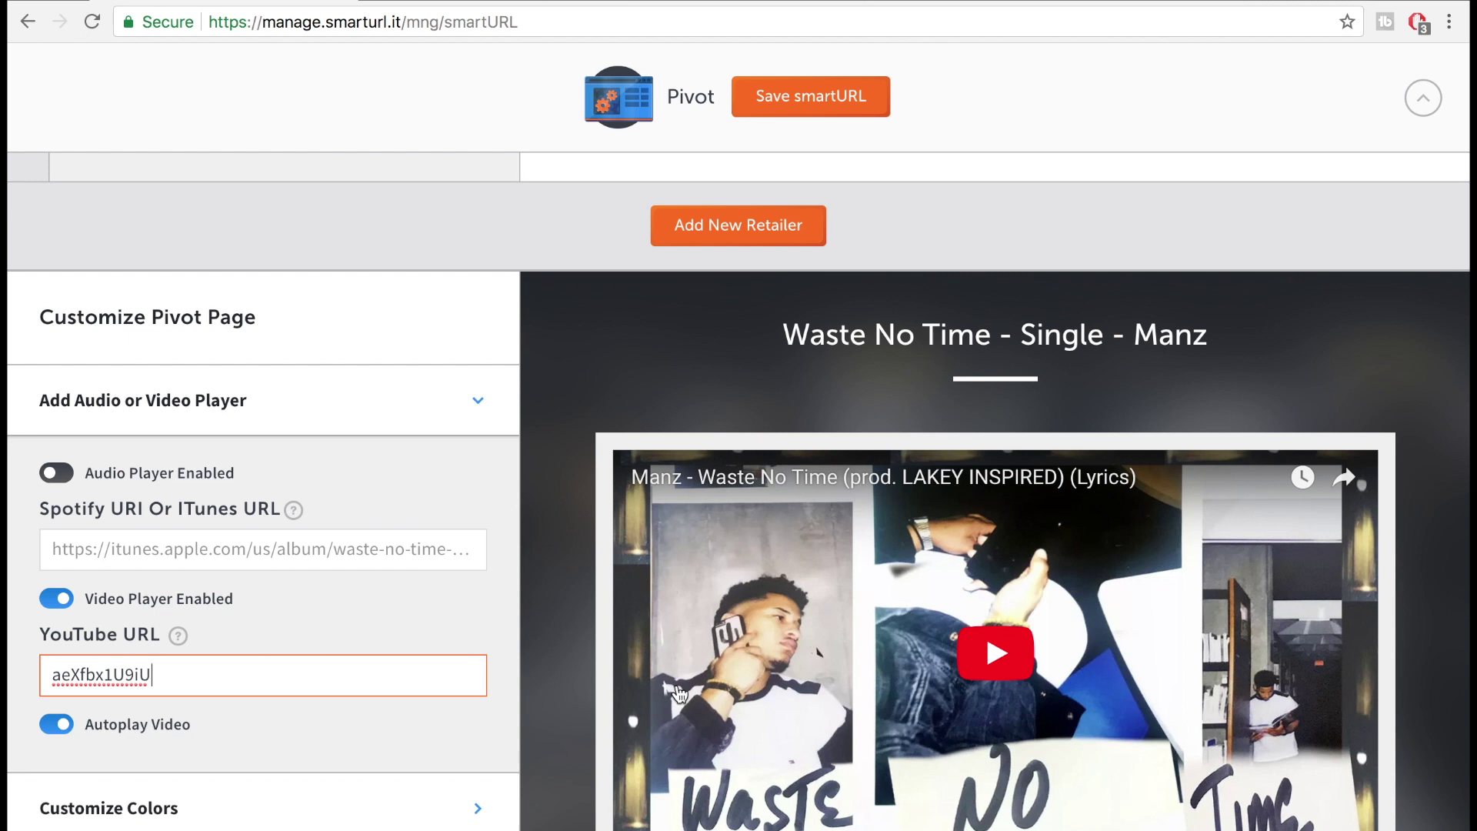
scroll(678, 693, "down", 3)
scroll(678, 694, "down", 6)
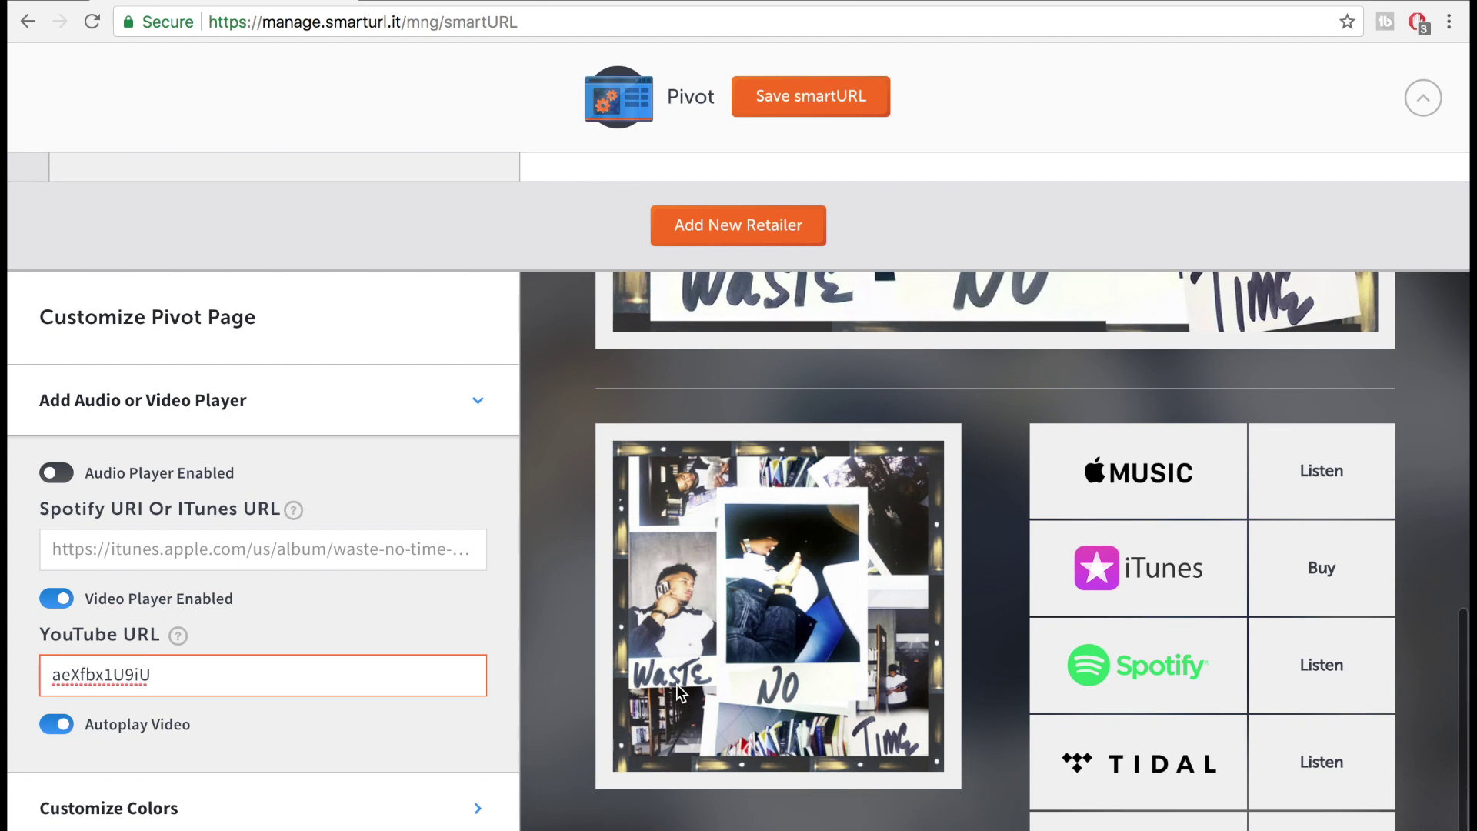
scroll(1035, 450, "down", 3)
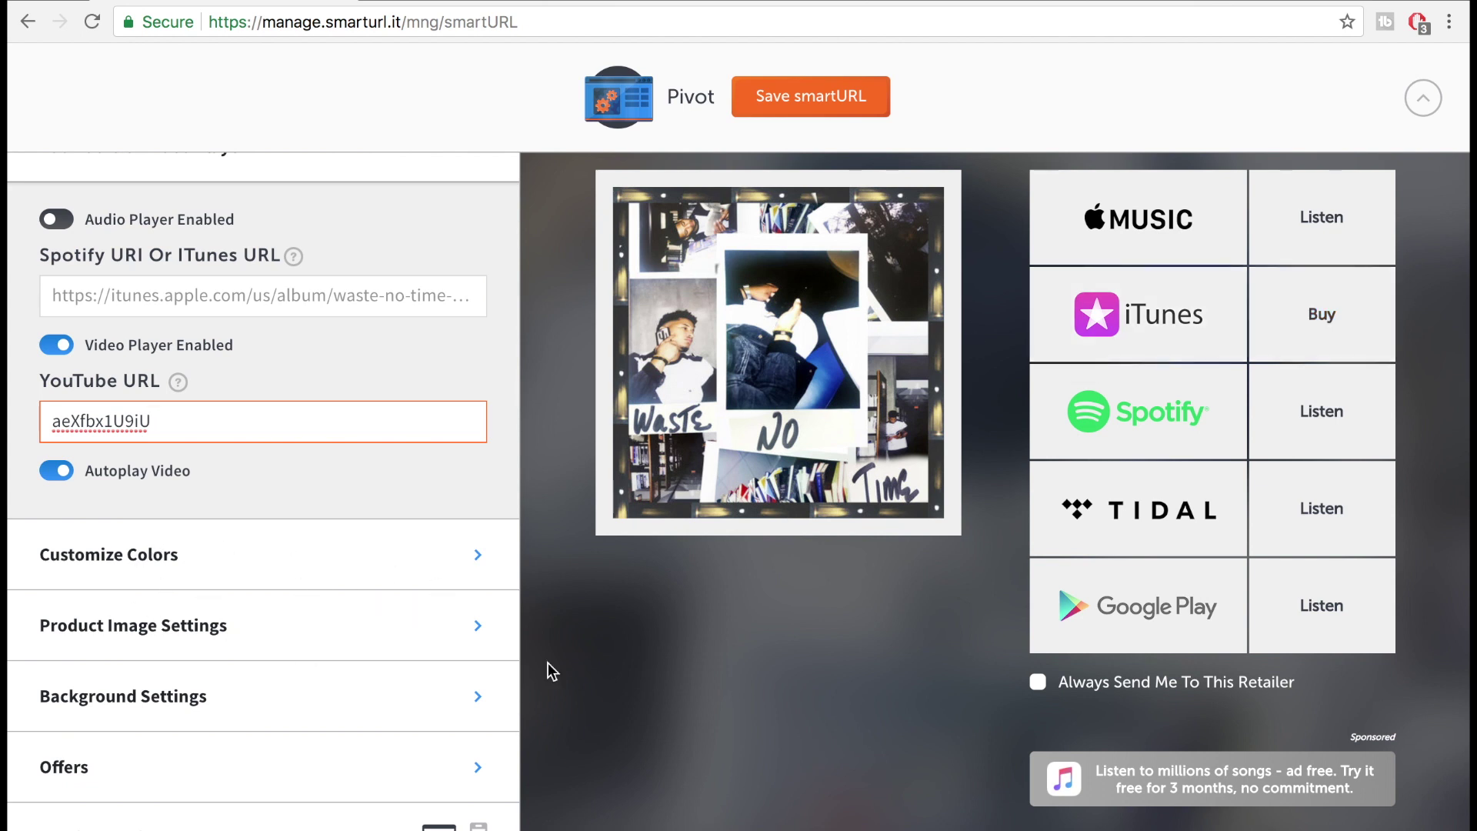
- Briefly expand and collapse the product image settings while reviewing the page
left_click(469, 648)
left_click(469, 648)
scroll(474, 715, "down", 2)
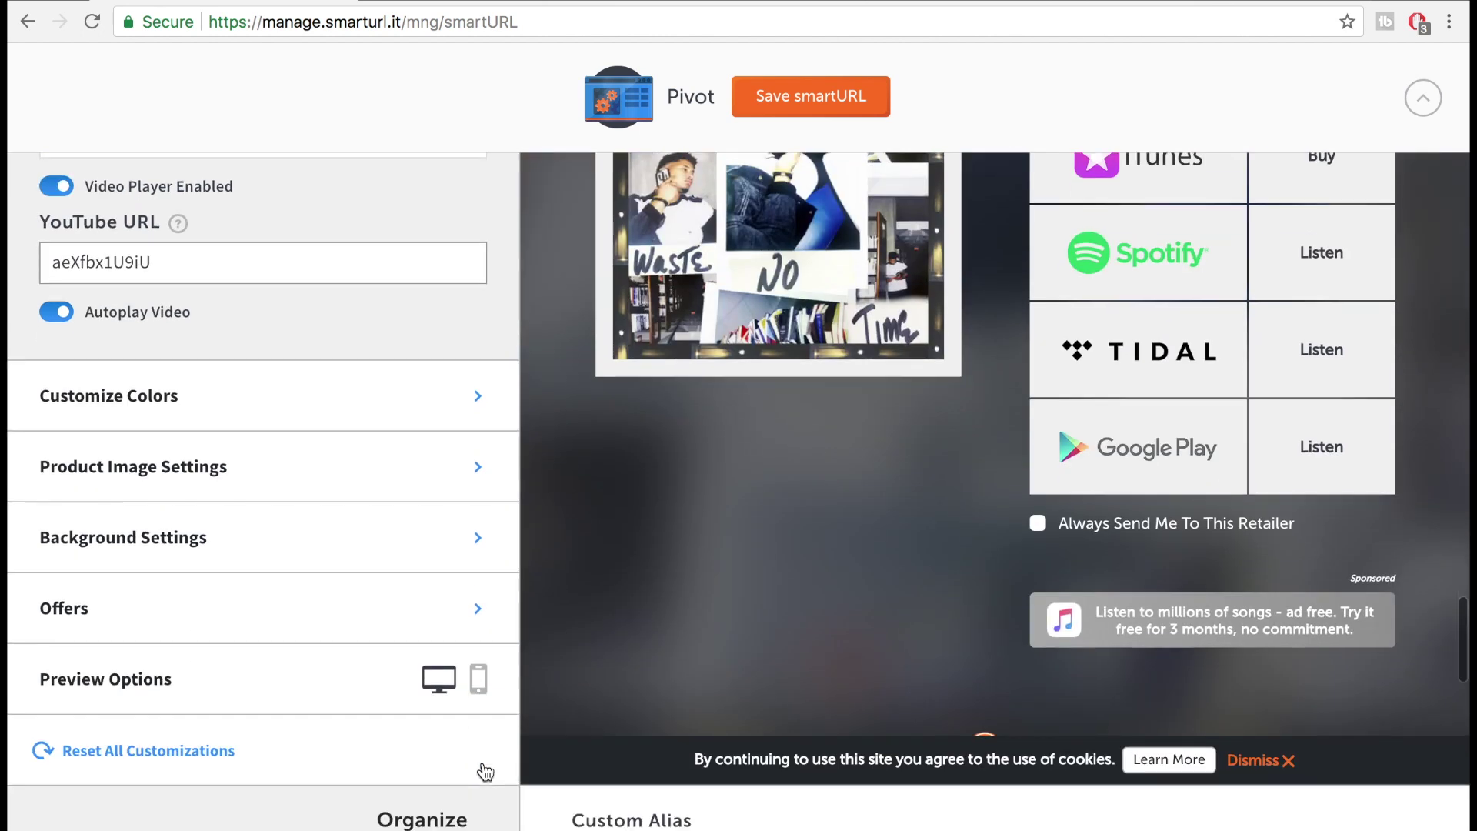
scroll(854, 542, "down", 1)
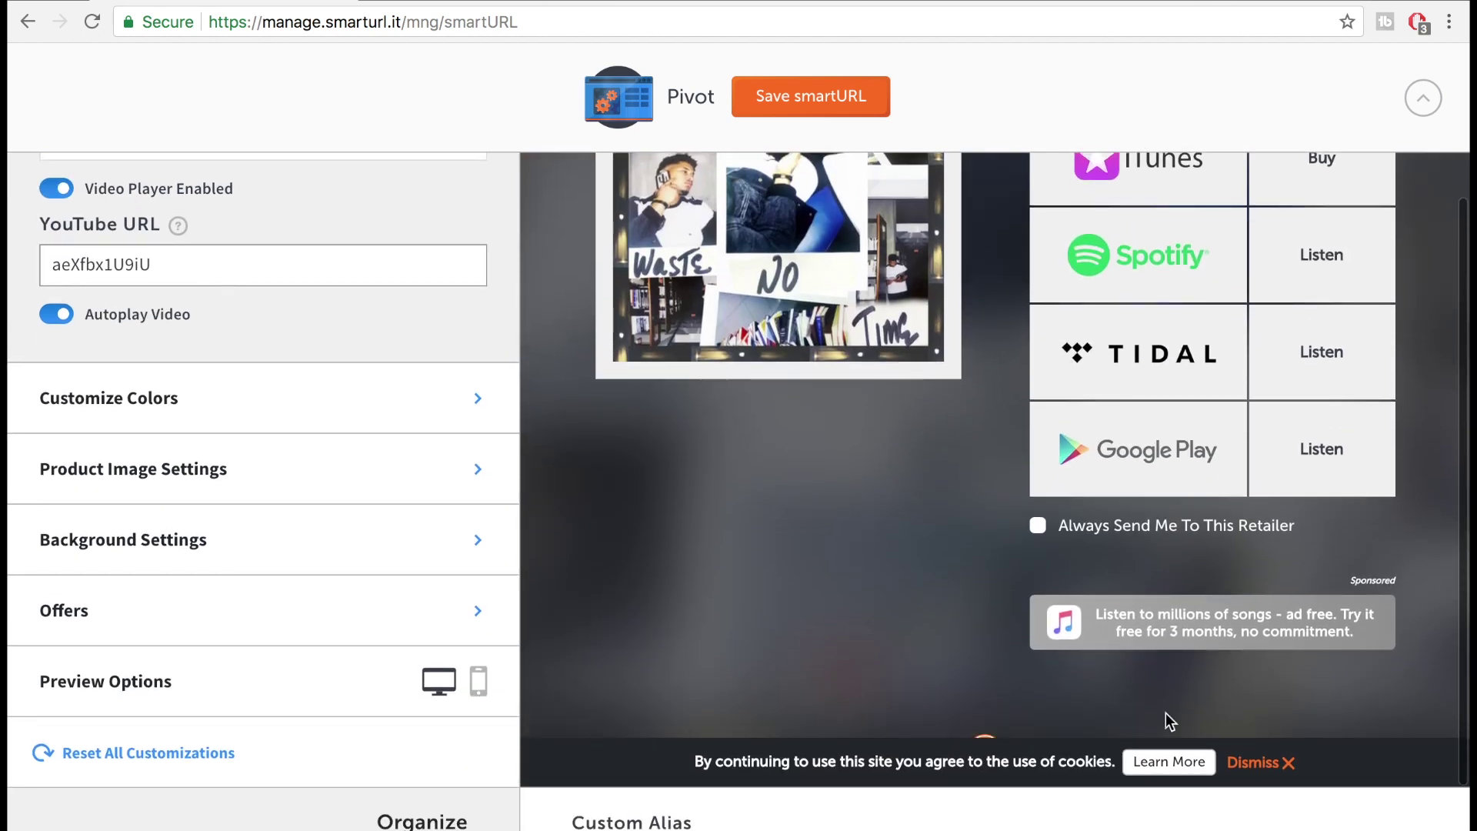
scroll(374, 505, "up", 3)
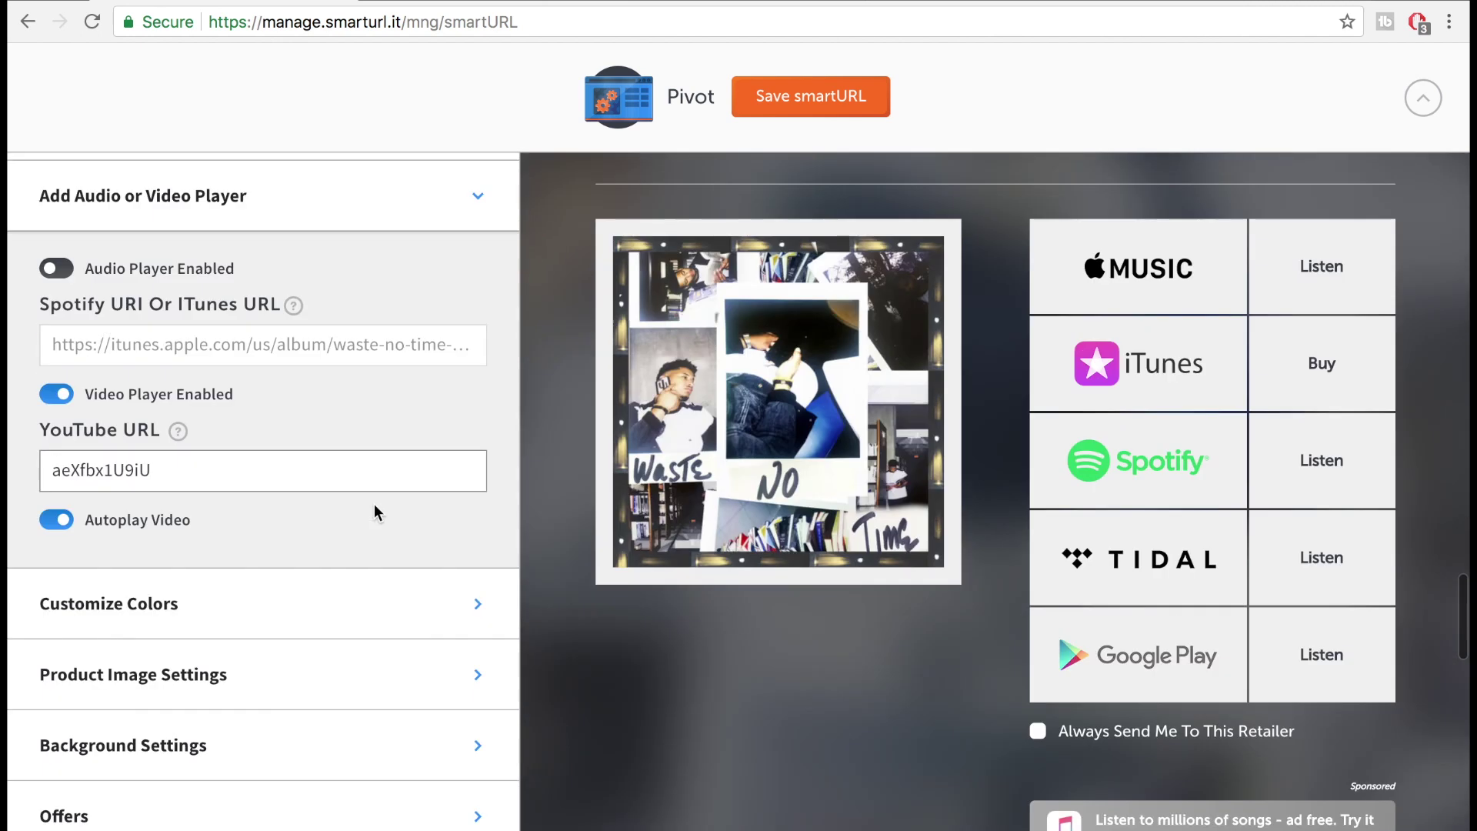
scroll(356, 639, "down", 4)
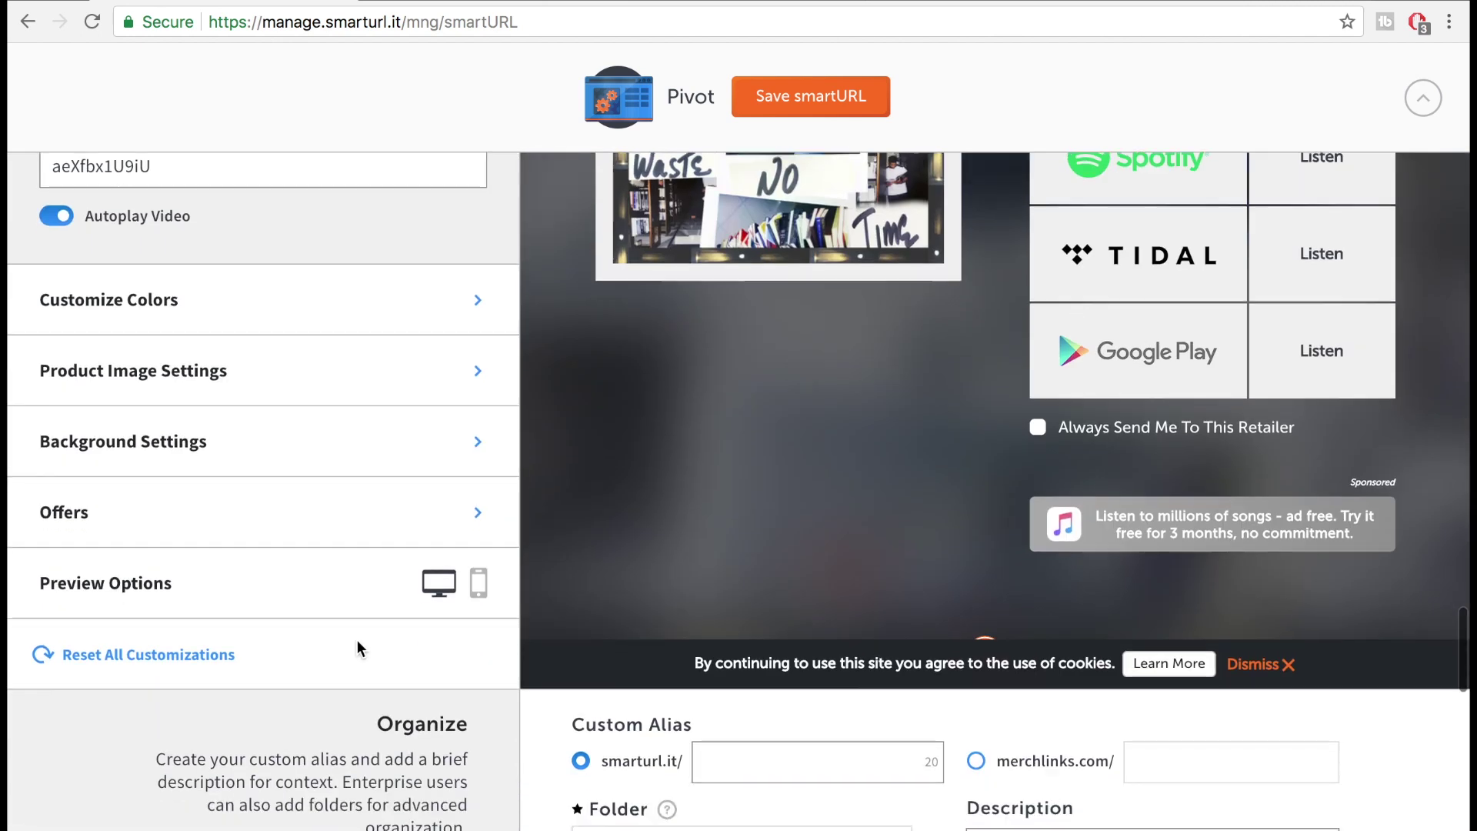
- Disable the sponsored Apple Music offer in the Offers section
left_click(465, 514)
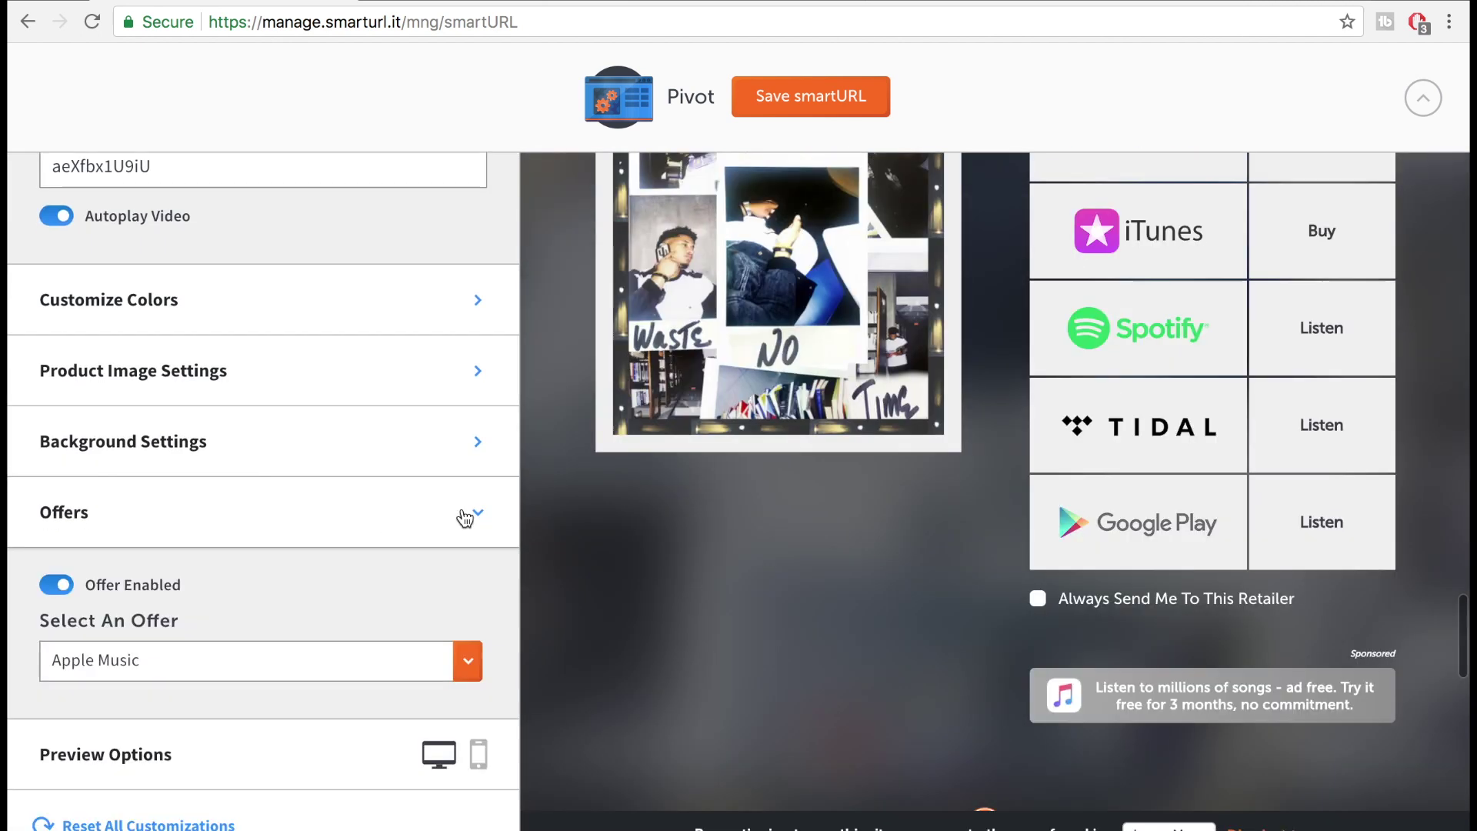
left_click(60, 590)
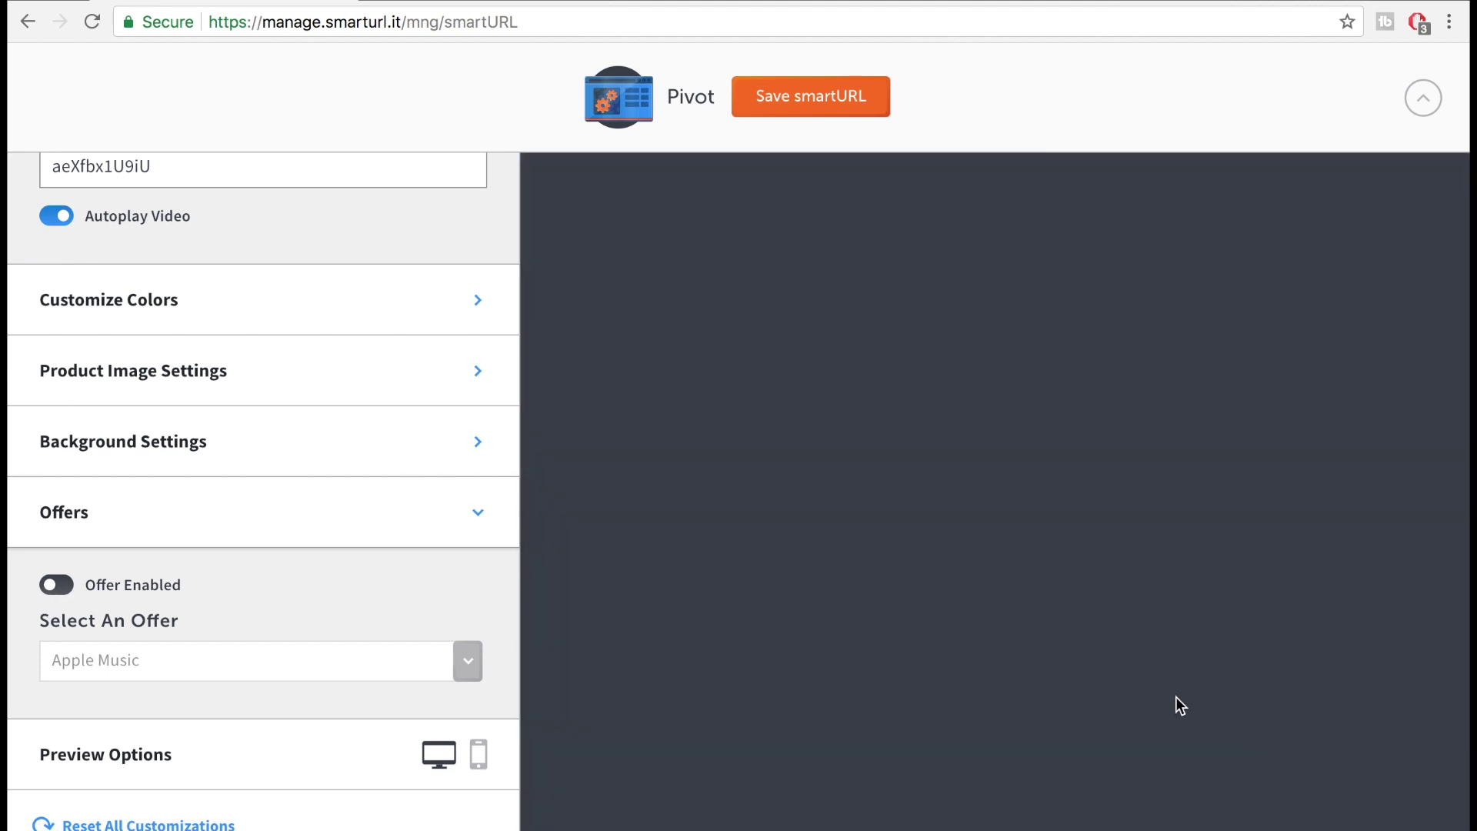
scroll(1187, 704, "down", 3)
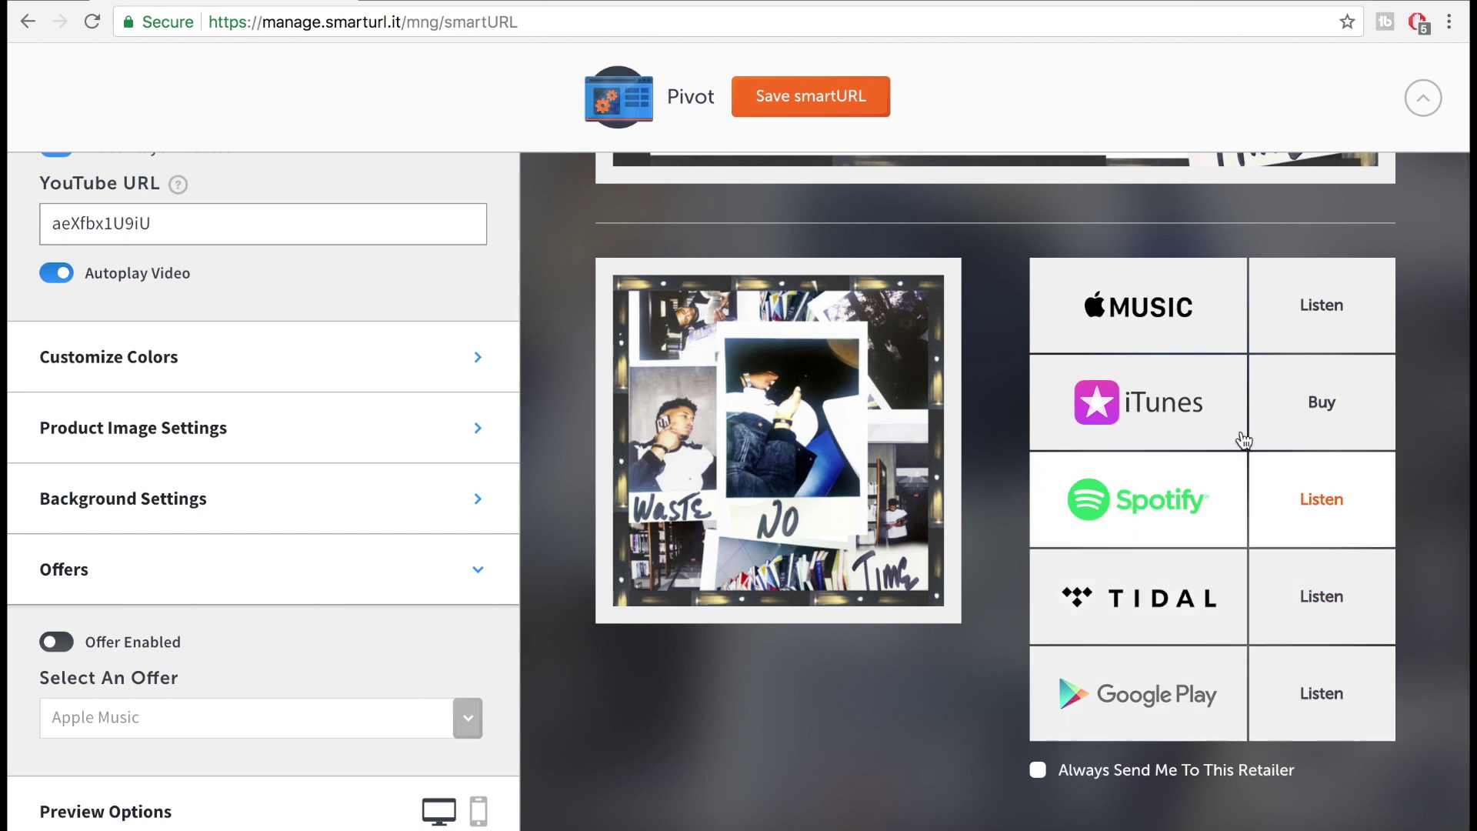
scroll(1240, 431, "up", 10)
scroll(1240, 431, "down", 10)
left_click(806, 487)
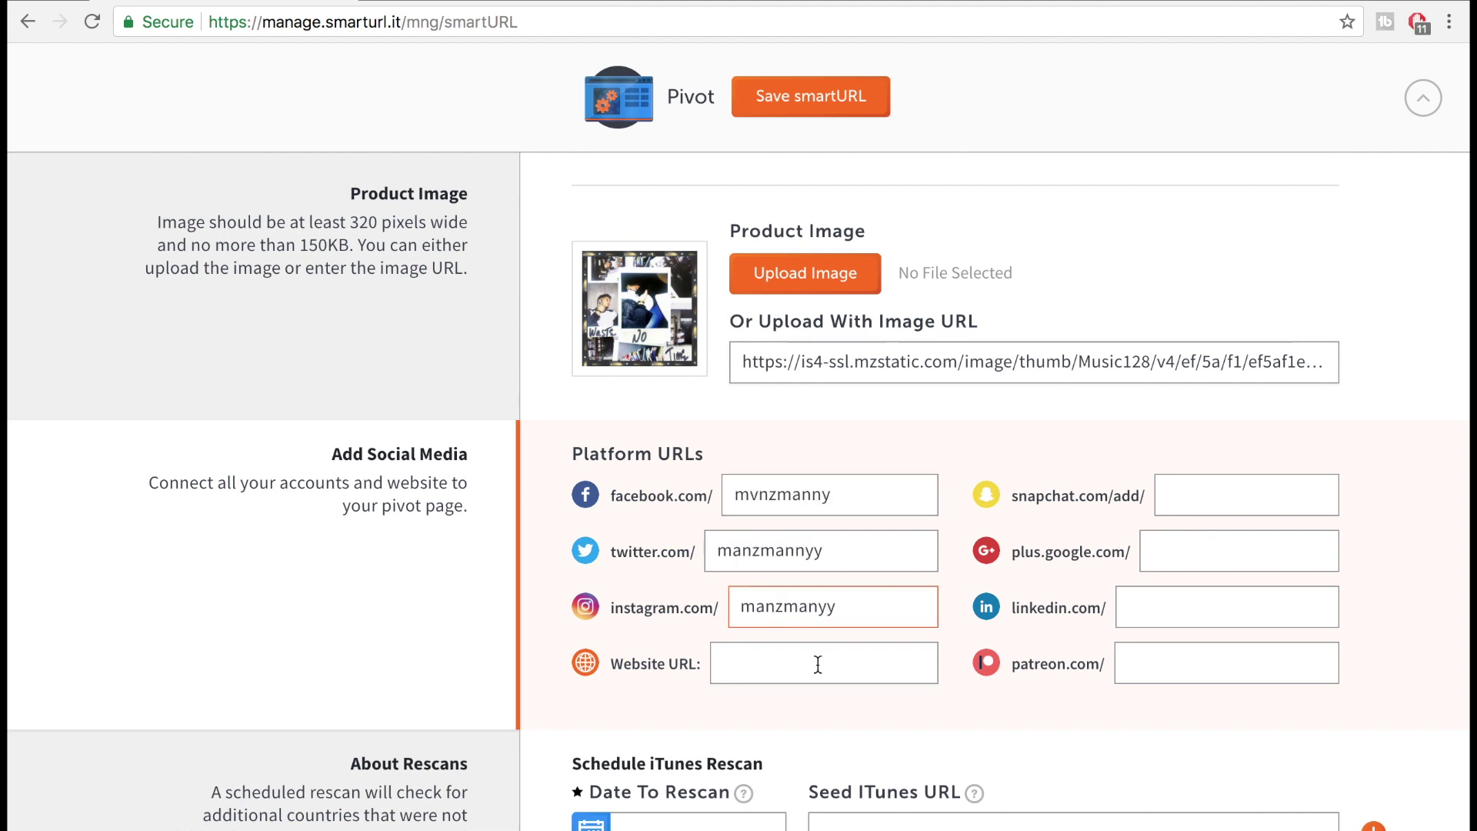
- Fill in the artist's Facebook, Twitter and Instagram handles under Platform URLs
left_click(817, 663)
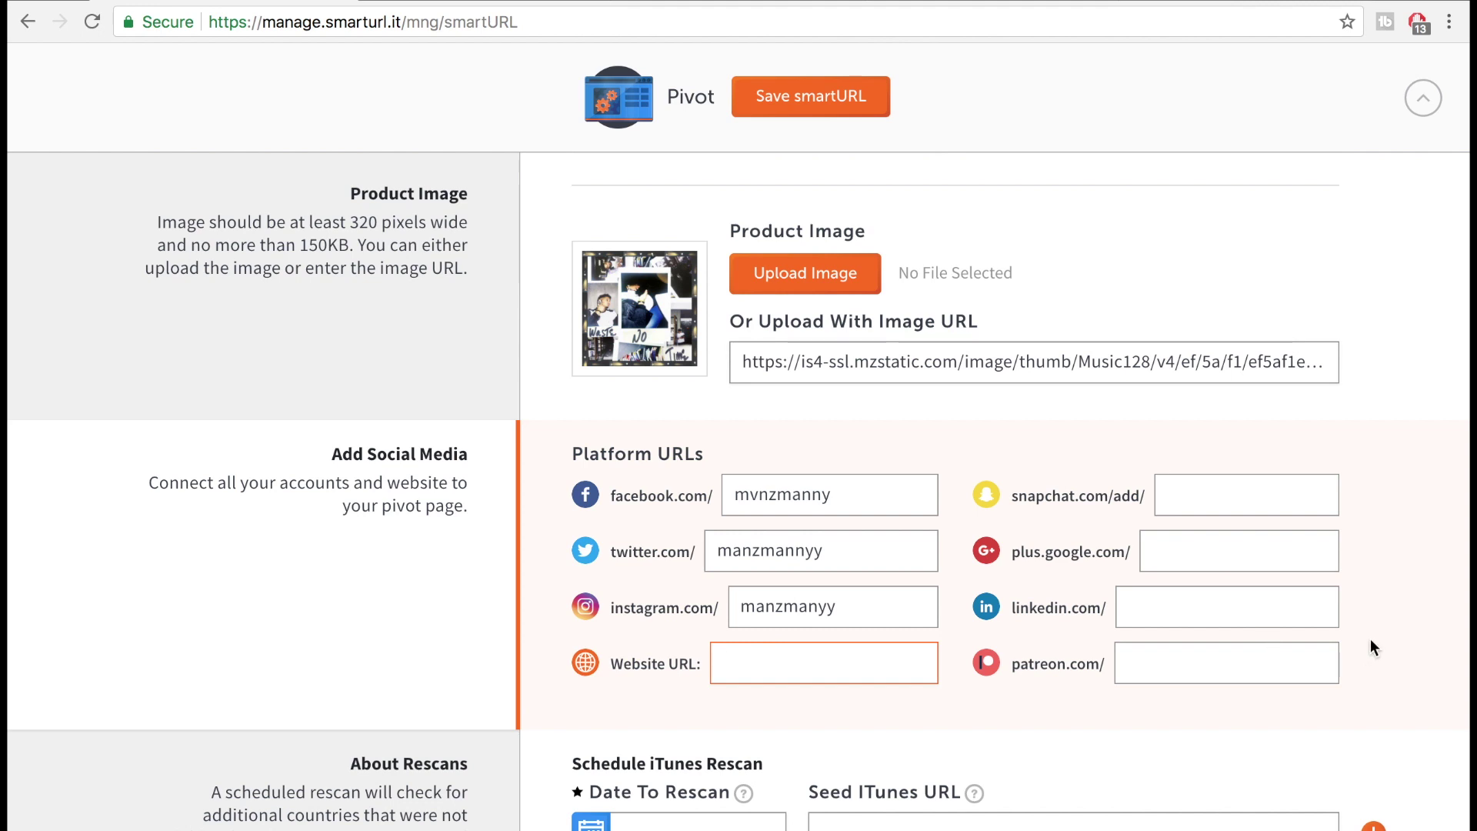
left_click(1223, 665)
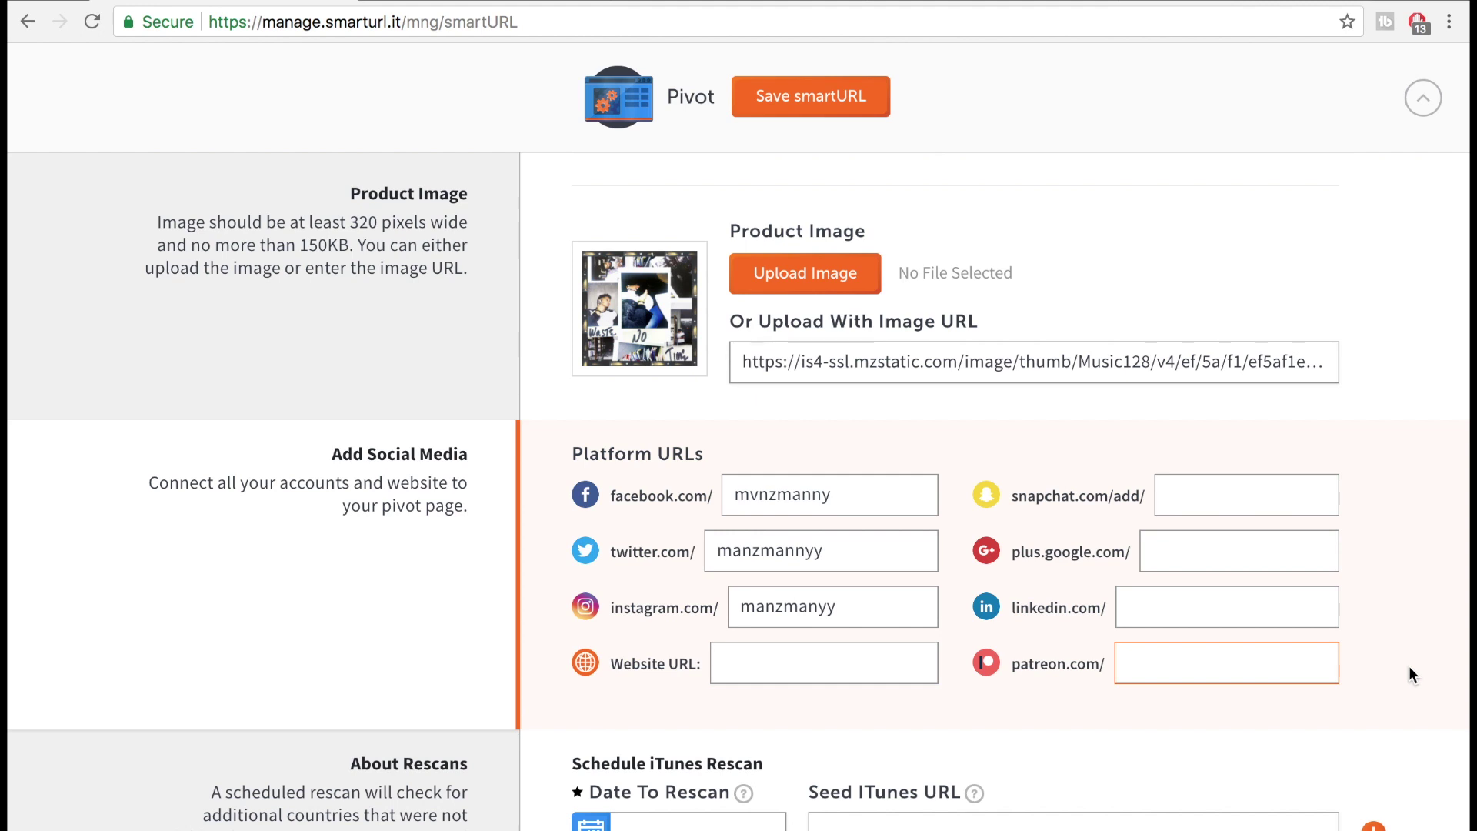
scroll(1409, 674, "up", 10)
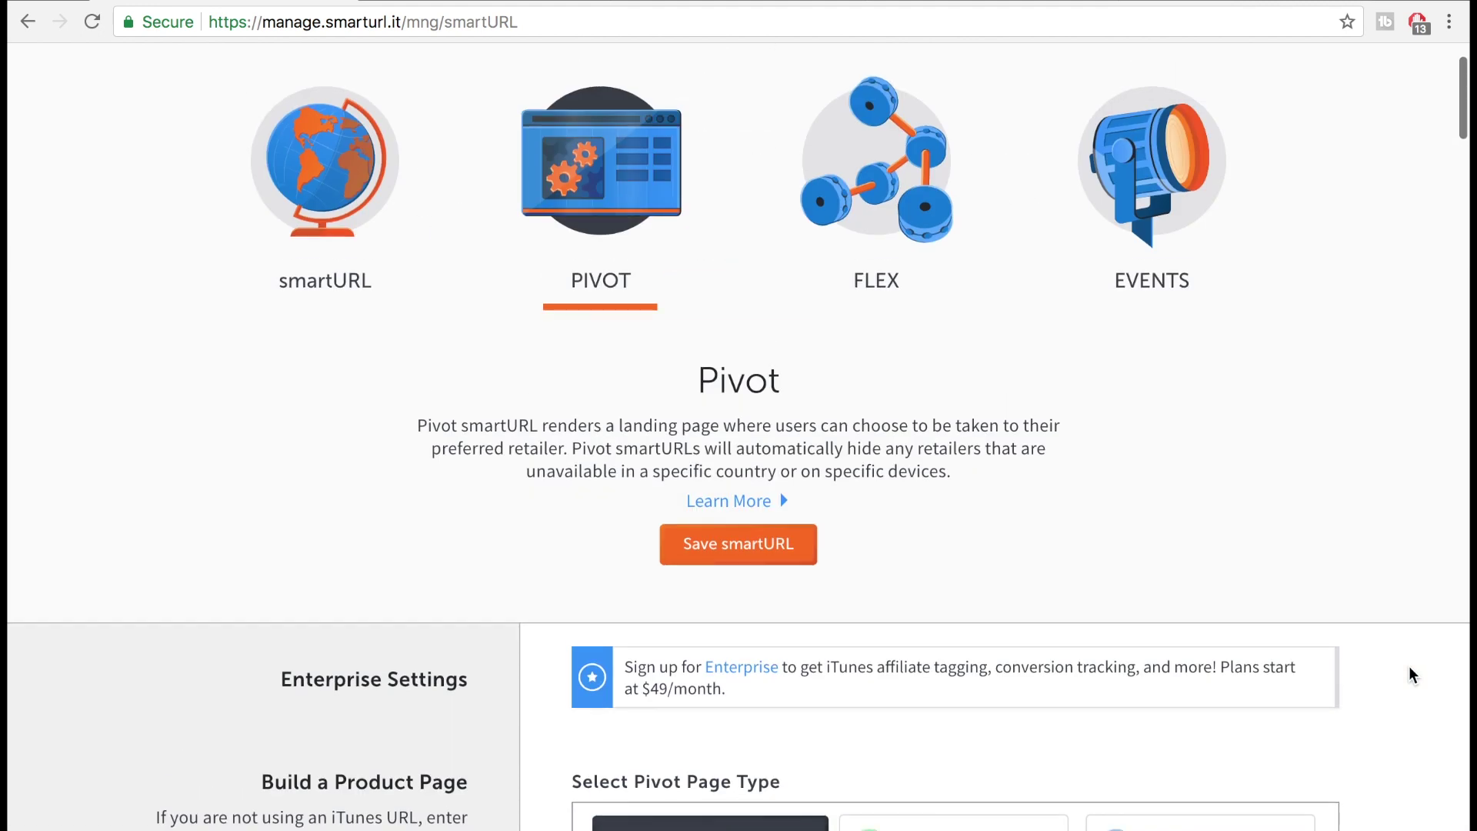
- Set the custom alias to listengreatday, save the smartURL, and copy its short link
scroll(828, 319, "down", 10)
left_click(830, 320)
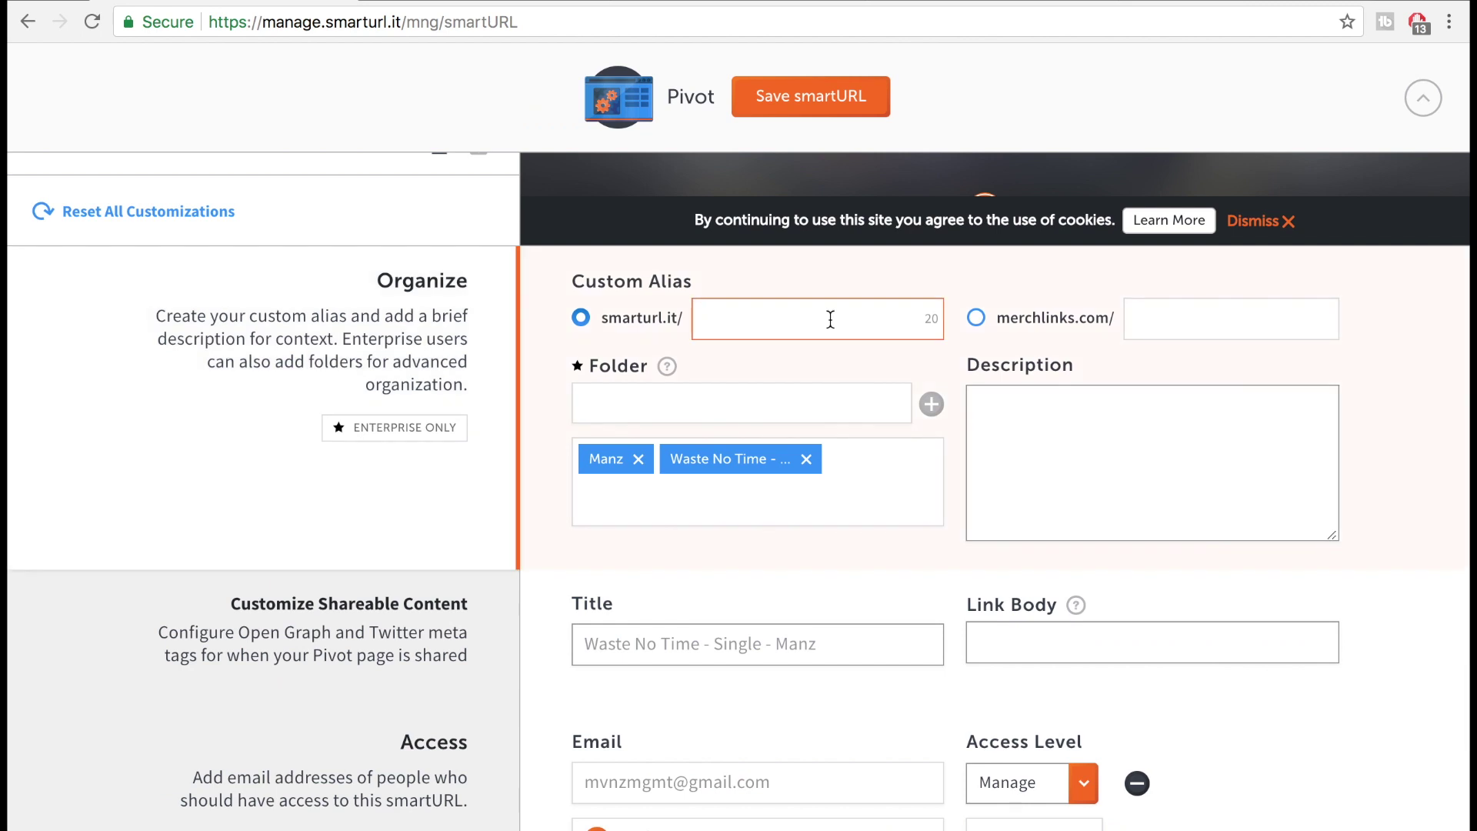
type("listewasteno")
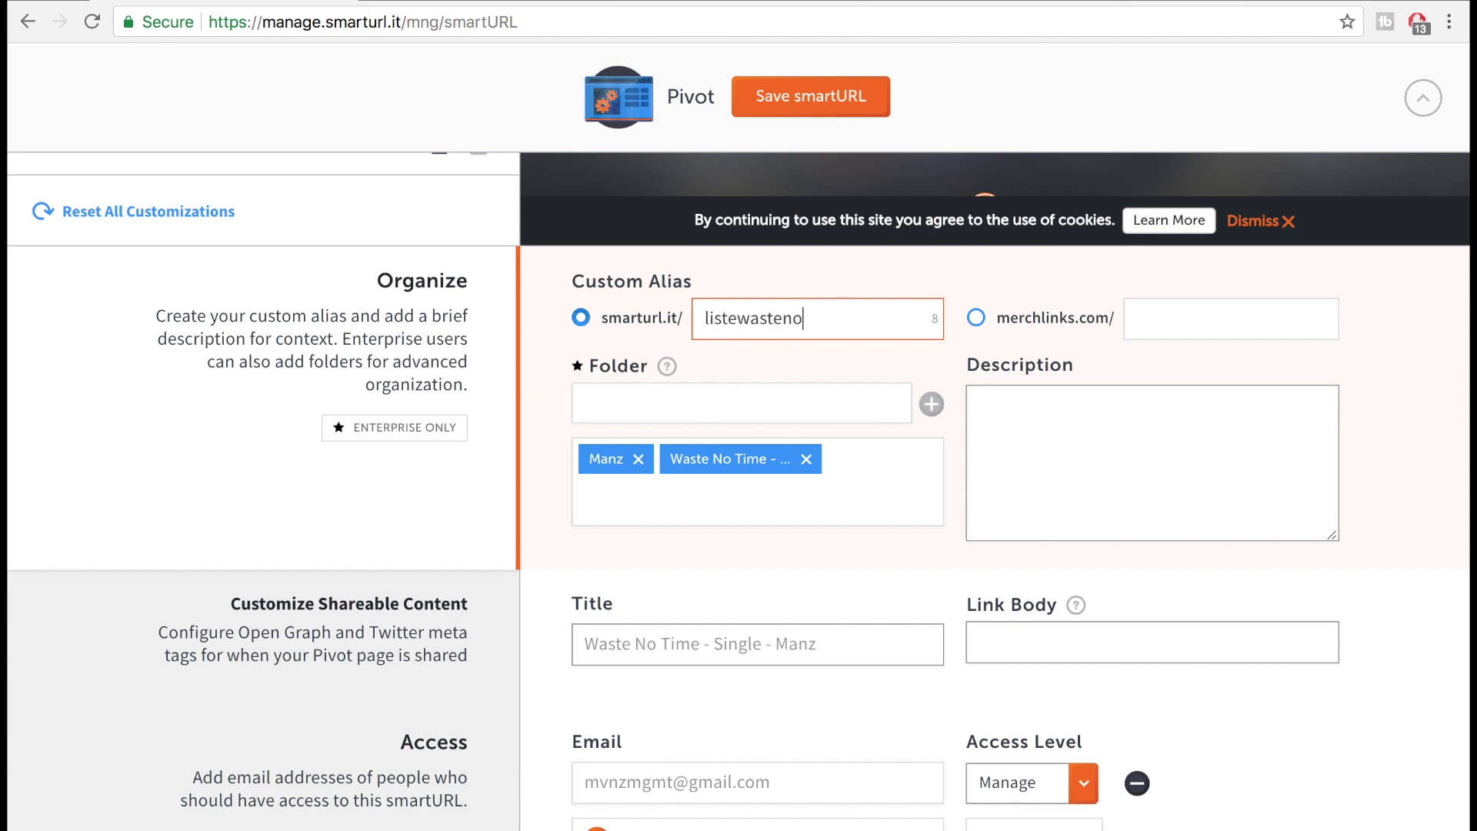
type("time")
left_click_drag(850, 310, 704, 315)
type("swn")
scroll(1091, 388, "up", 10)
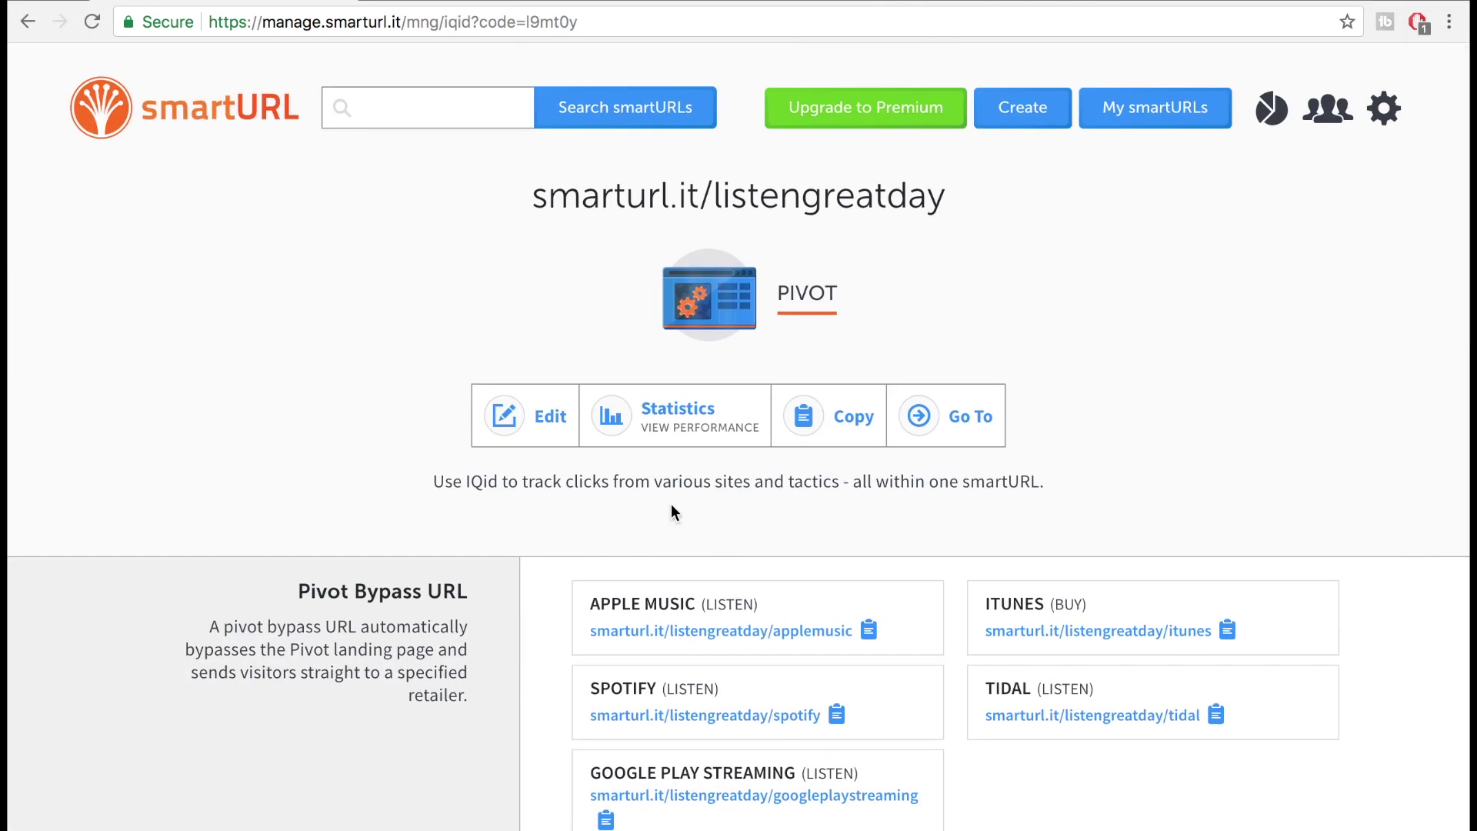
left_click(855, 420)
key("super+t")
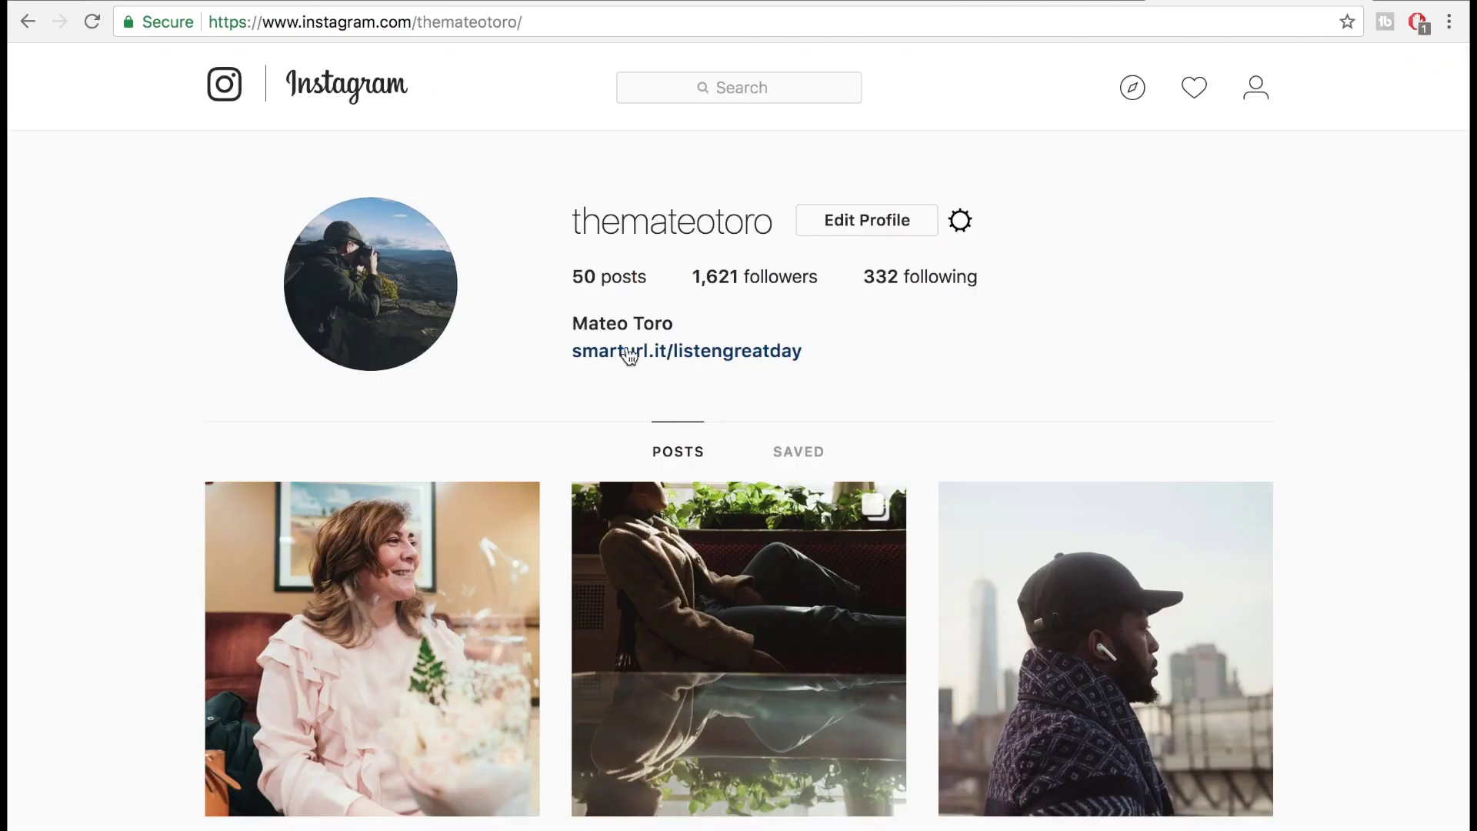
- Follow the smarturl.it/listengreatday bio link to the Waste No Time Pivot page
left_click(642, 352)
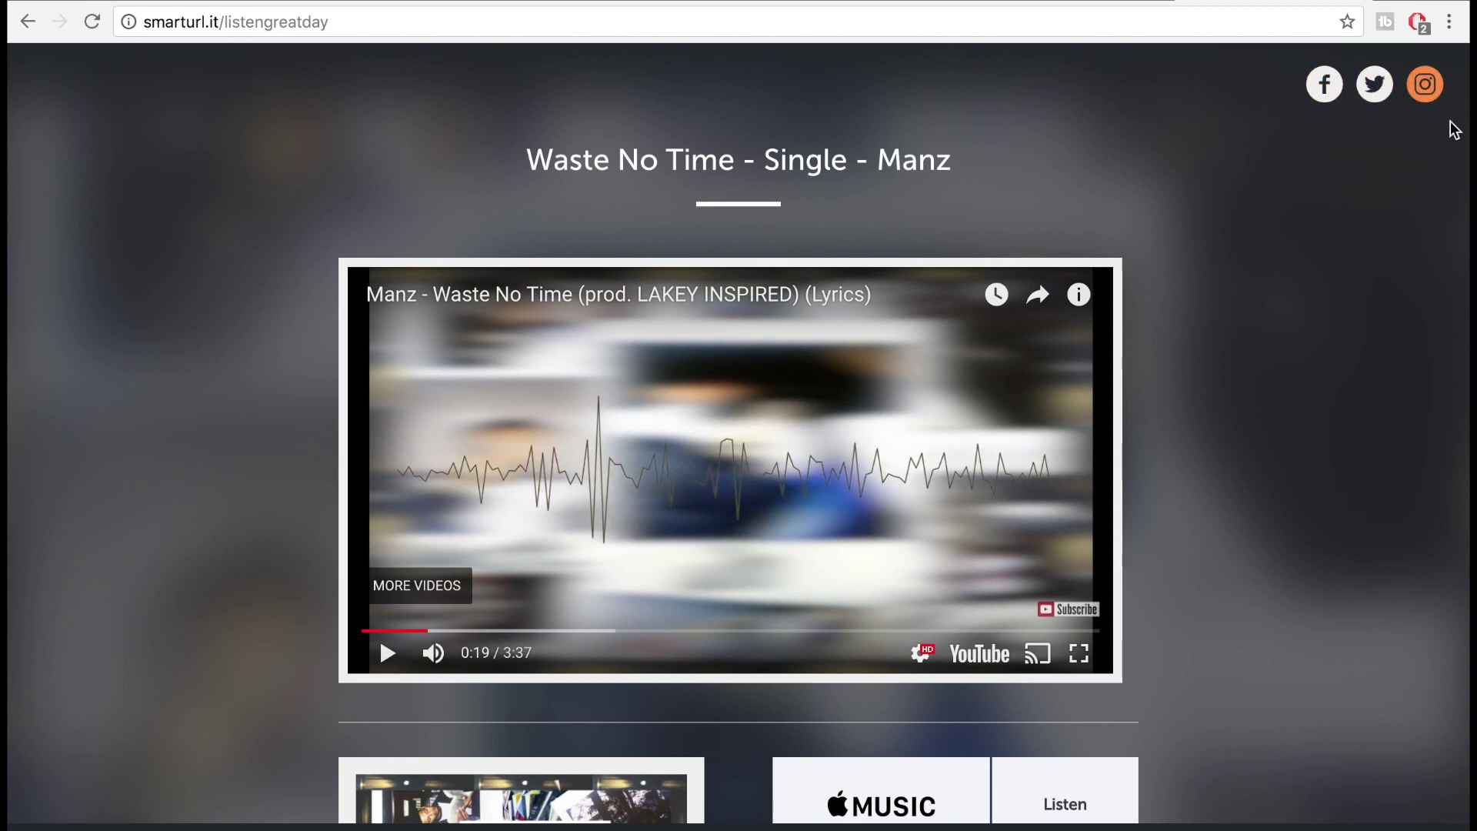
scroll(1451, 126, "down", 7)
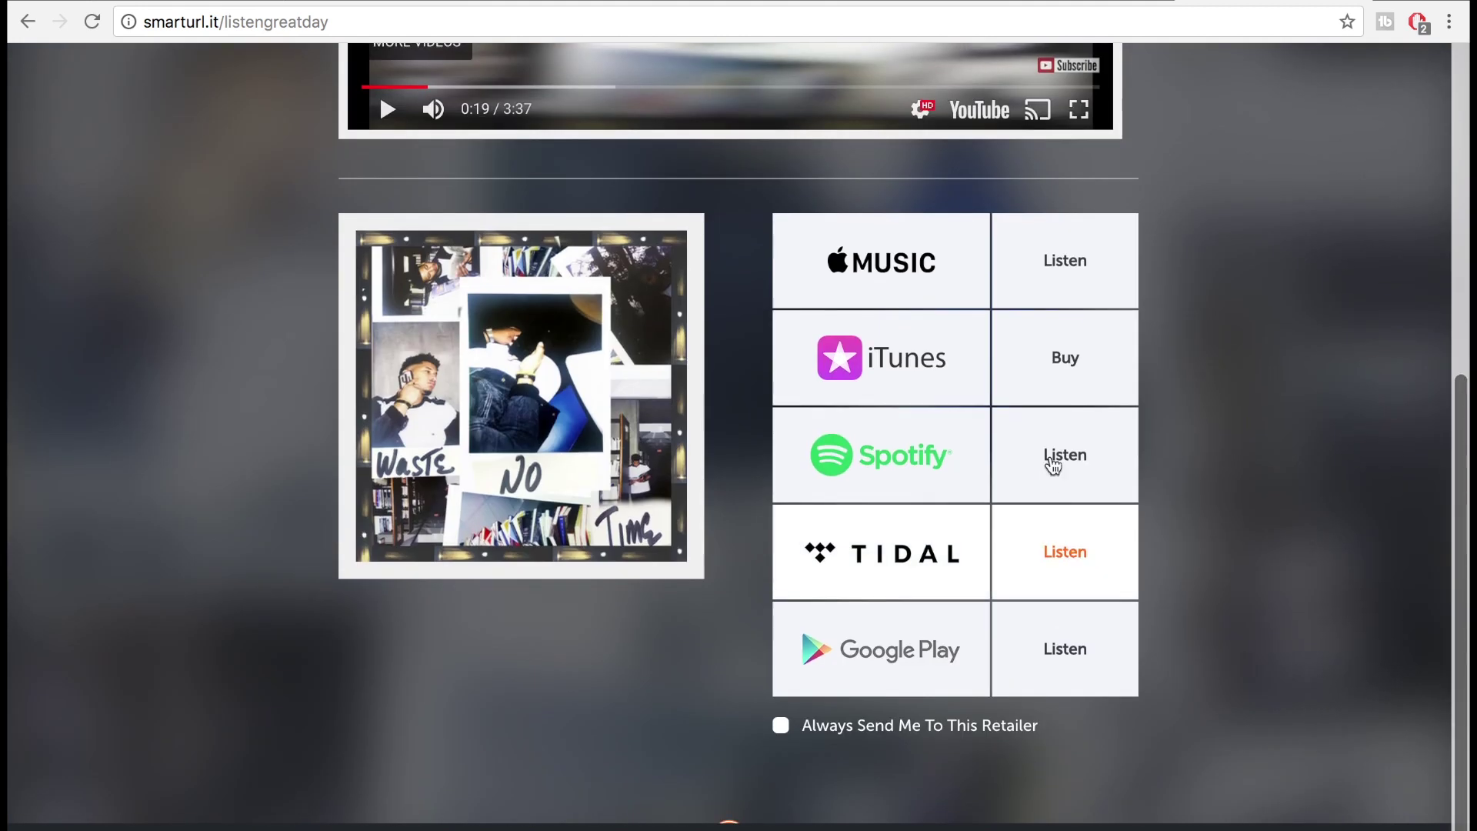
- Follow the iTunes Buy link to the Waste No Time - Single store page
left_click(1093, 333)
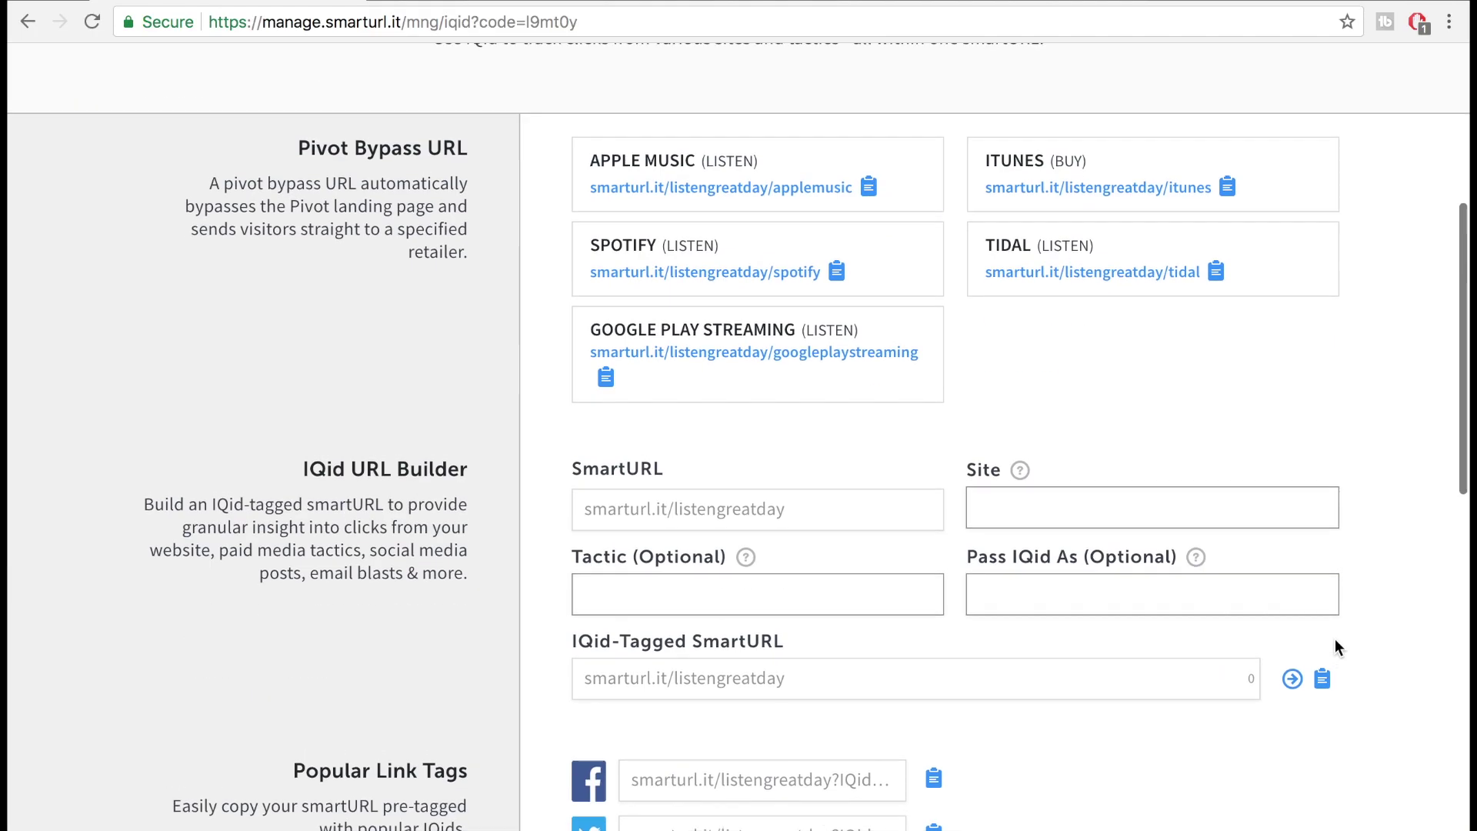
scroll(1335, 647, "down", 5)
scroll(1337, 646, "down", 1)
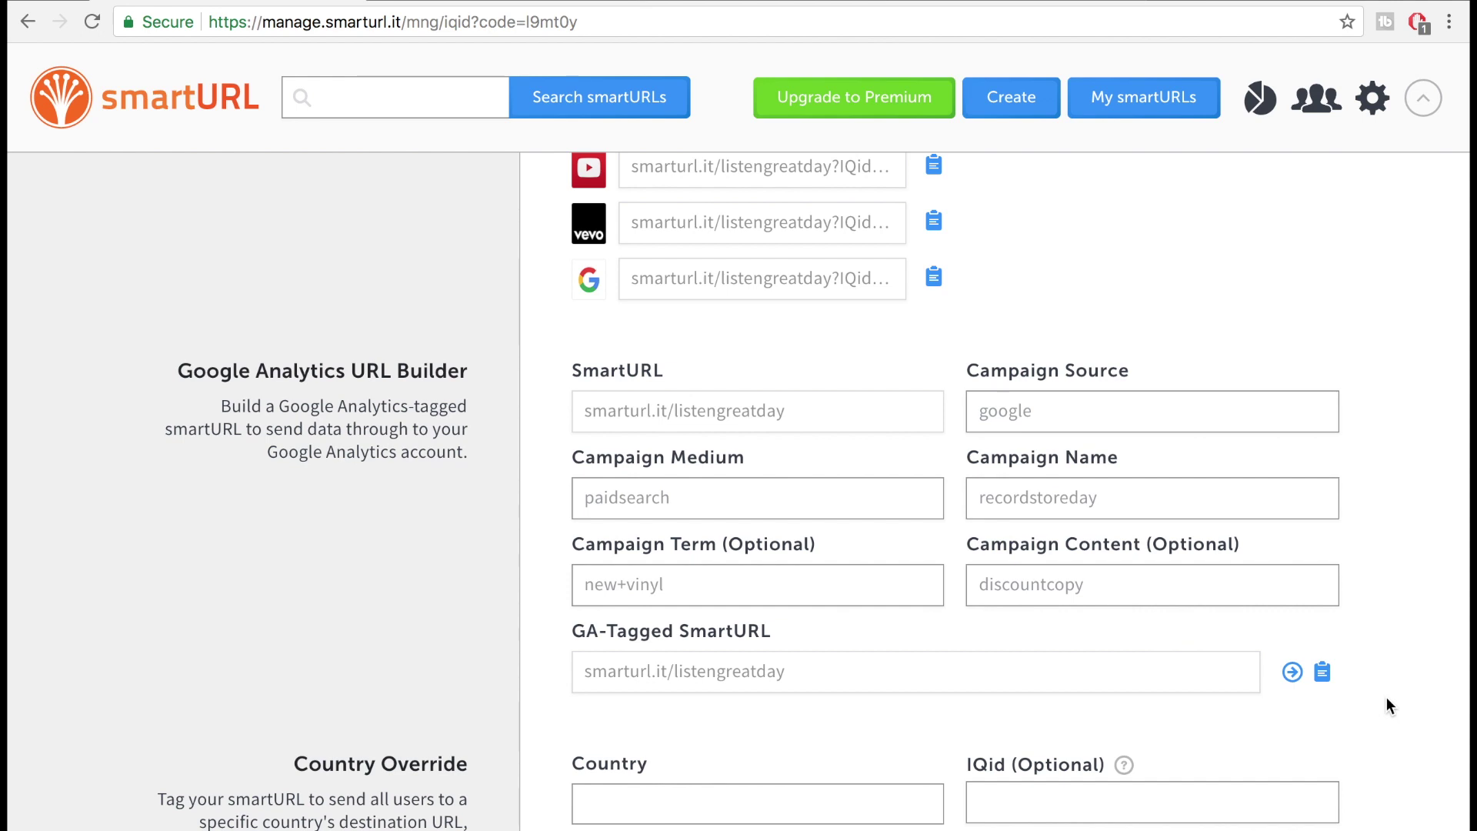
- Go to the My smartURLs list of all saved links
scroll(1386, 705, "up", 15)
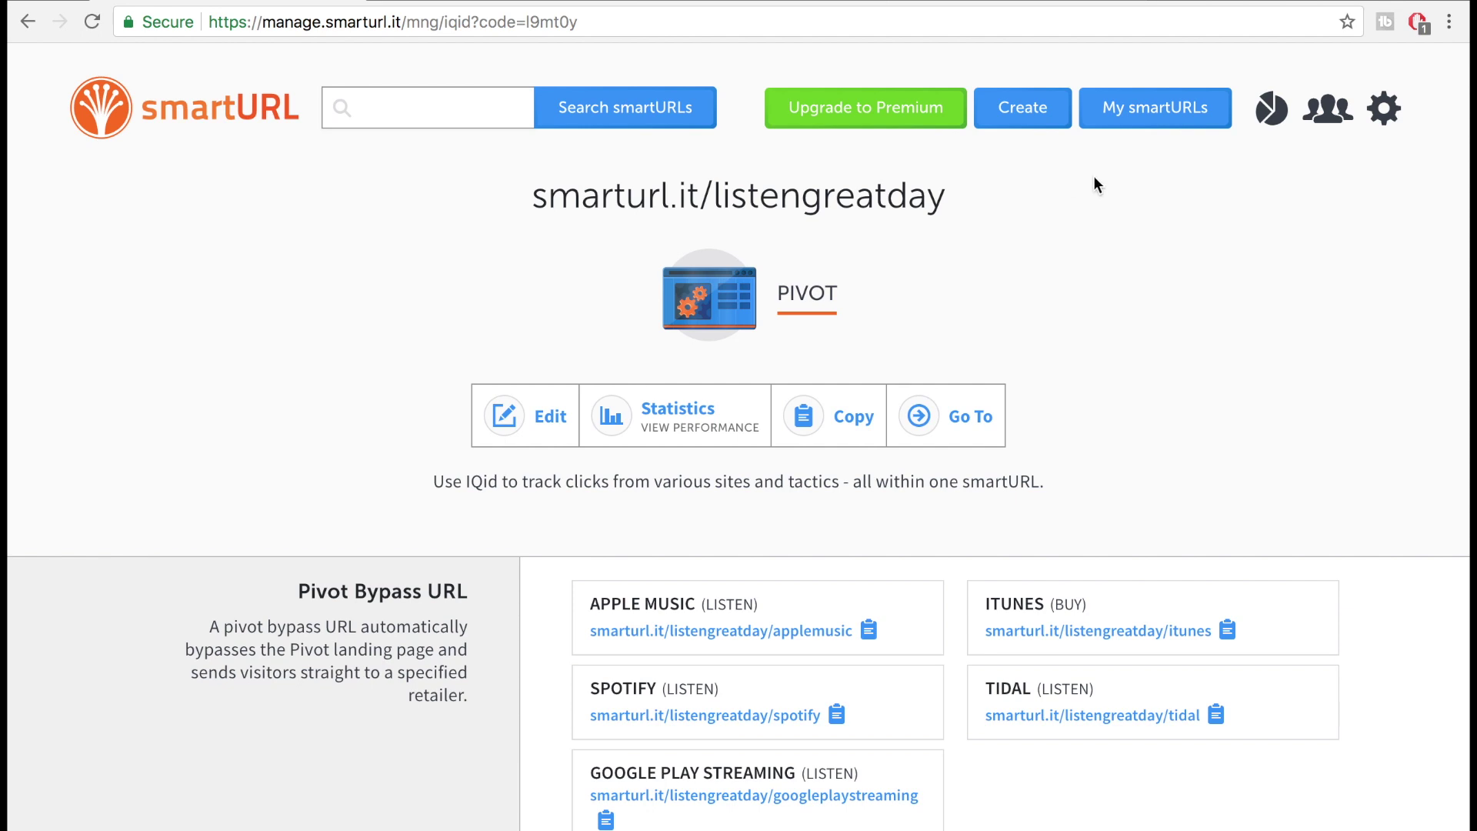
left_click(1138, 121)
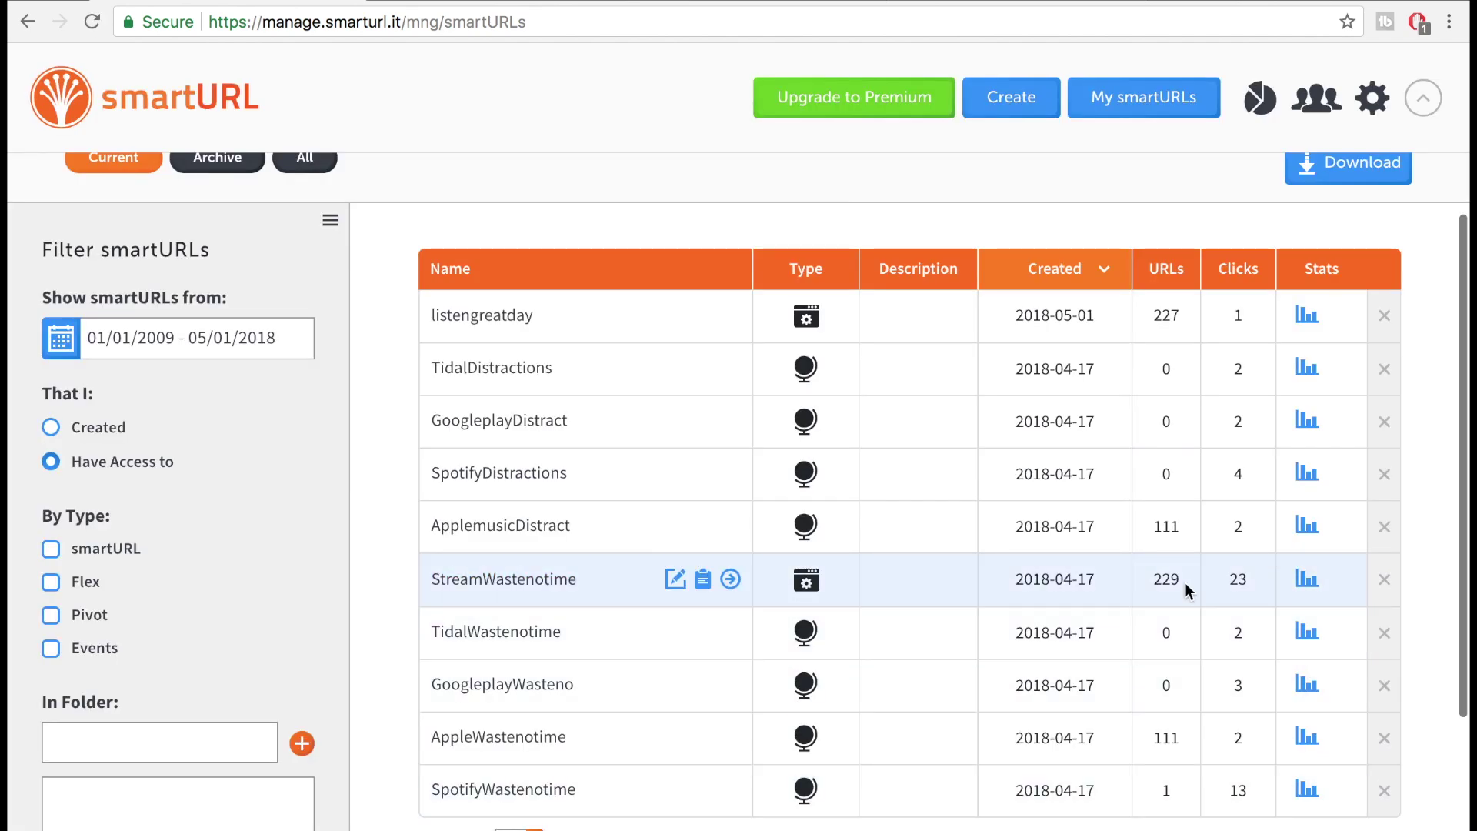
- Open the StreamWastenotime Performance Stats showing 23 total clicks
left_click(1307, 579)
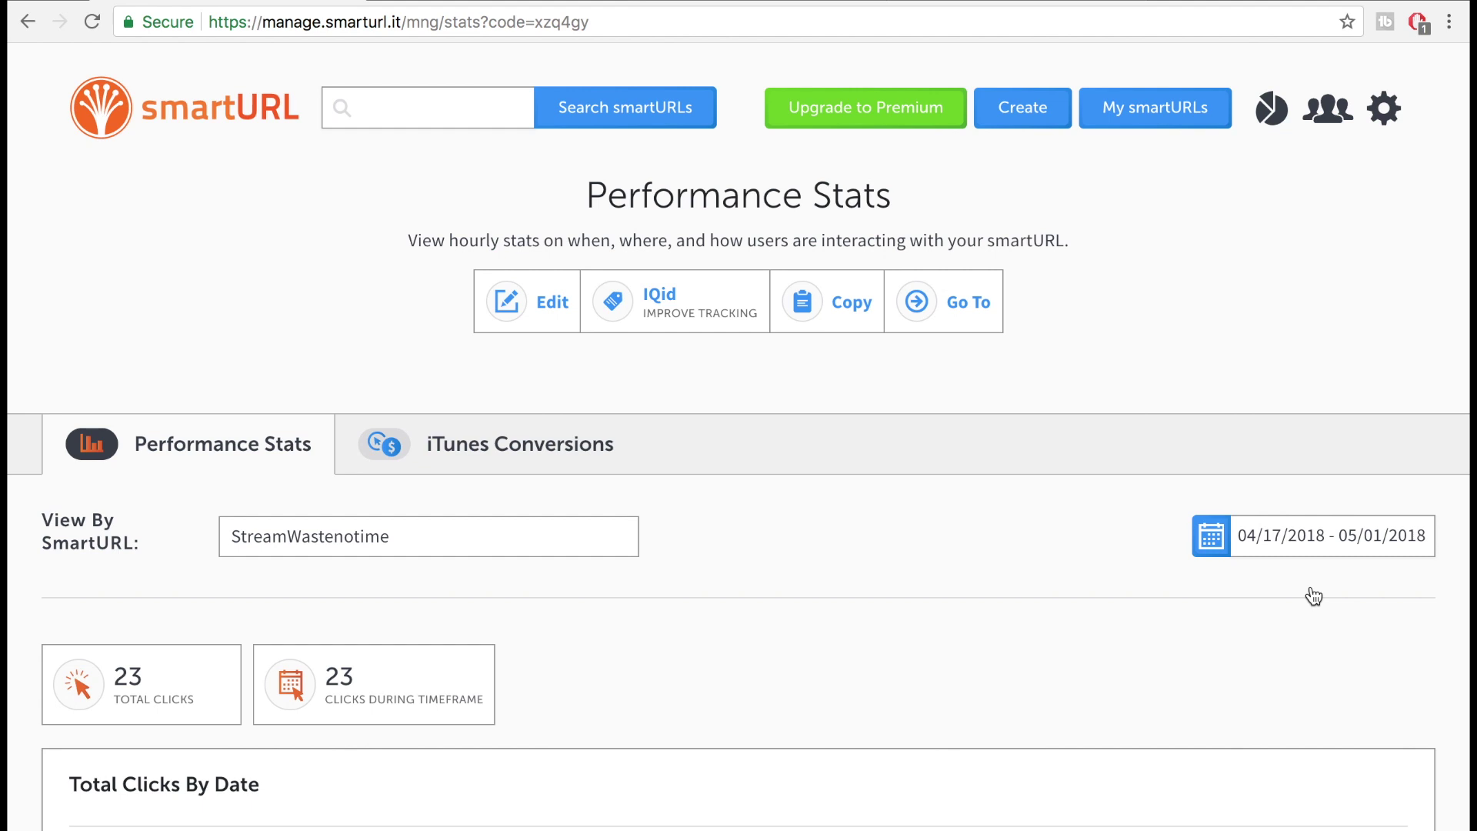
scroll(1314, 596, "down", 2)
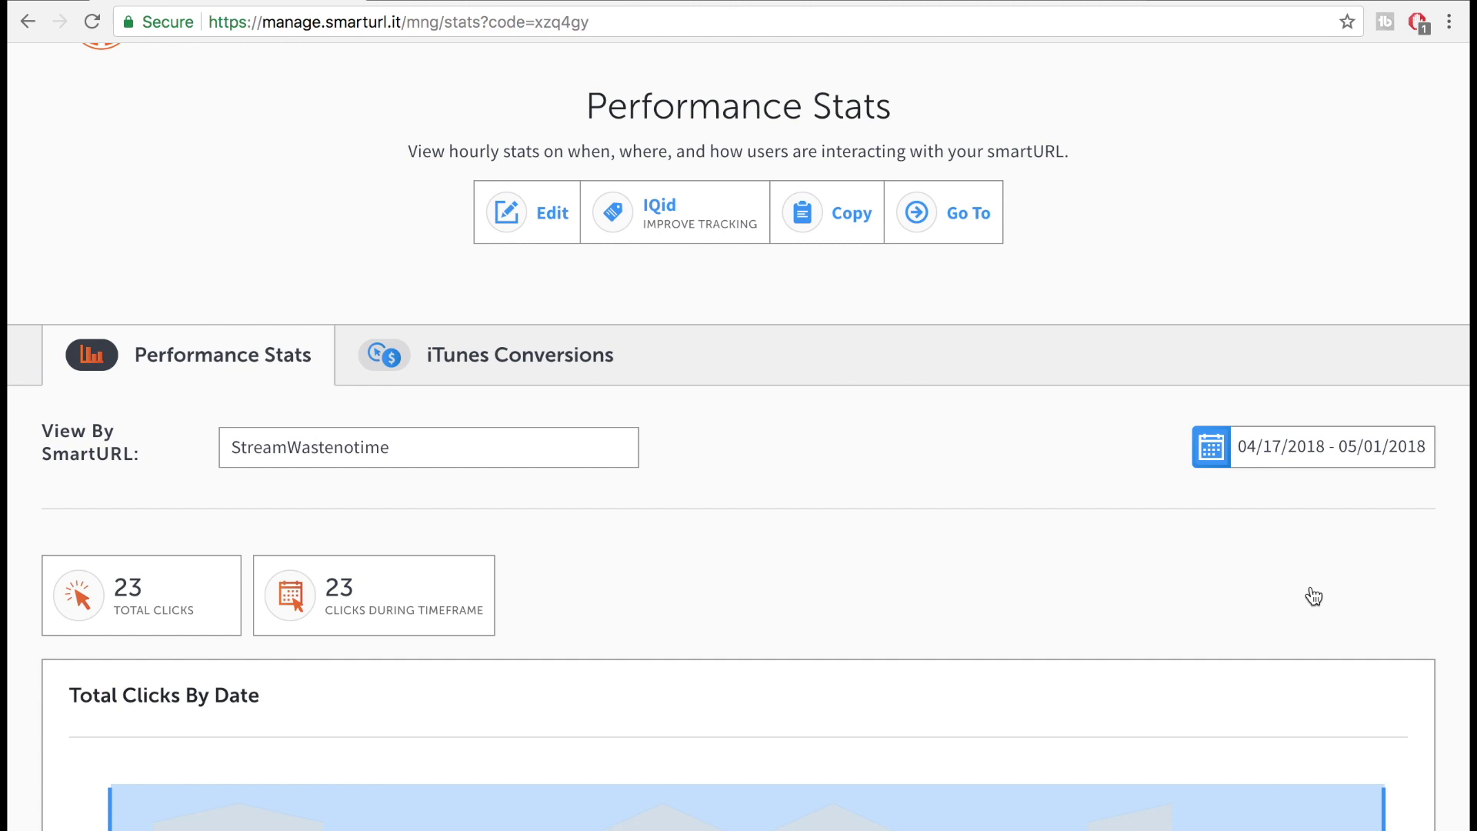
scroll(1314, 596, "down", 1)
- Scroll through the Countries map and table (United States 14 clicks) down to Referring Domains
scroll(280, 772, "up", 3)
scroll(968, 634, "down", 15)
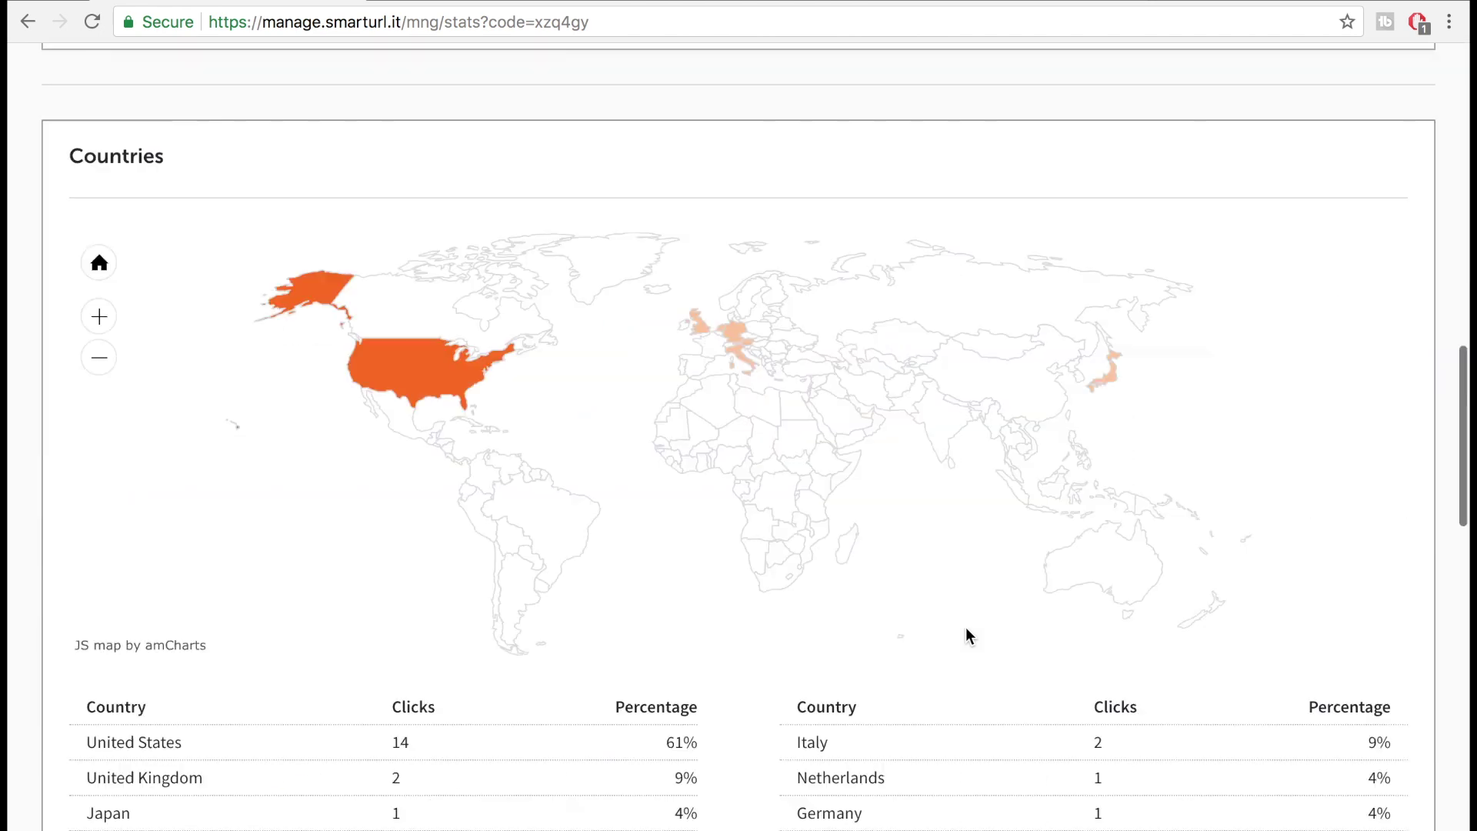
scroll(448, 603, "down", 1)
scroll(482, 615, "up", 1)
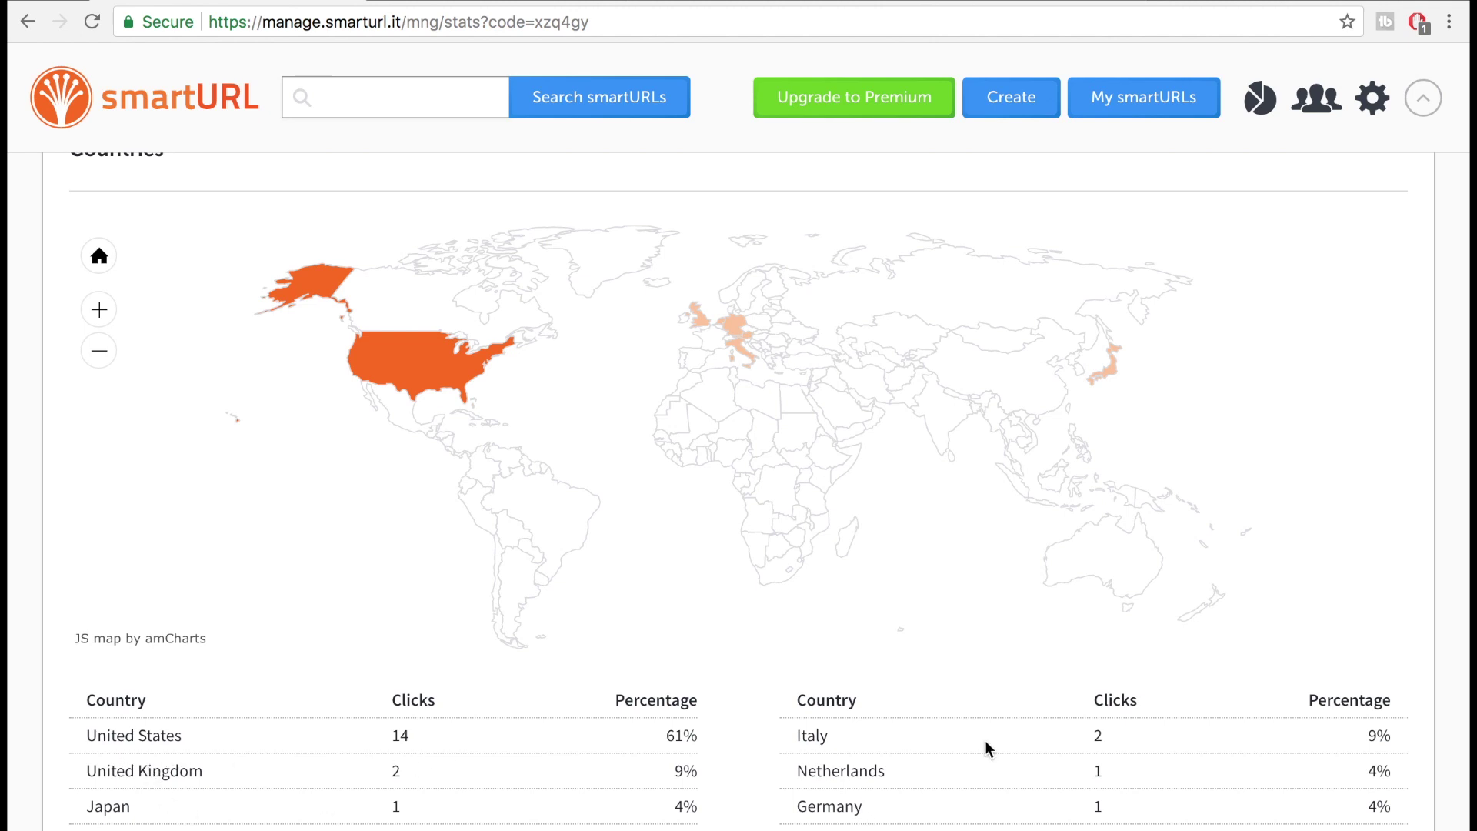
scroll(815, 807, "down", 5)
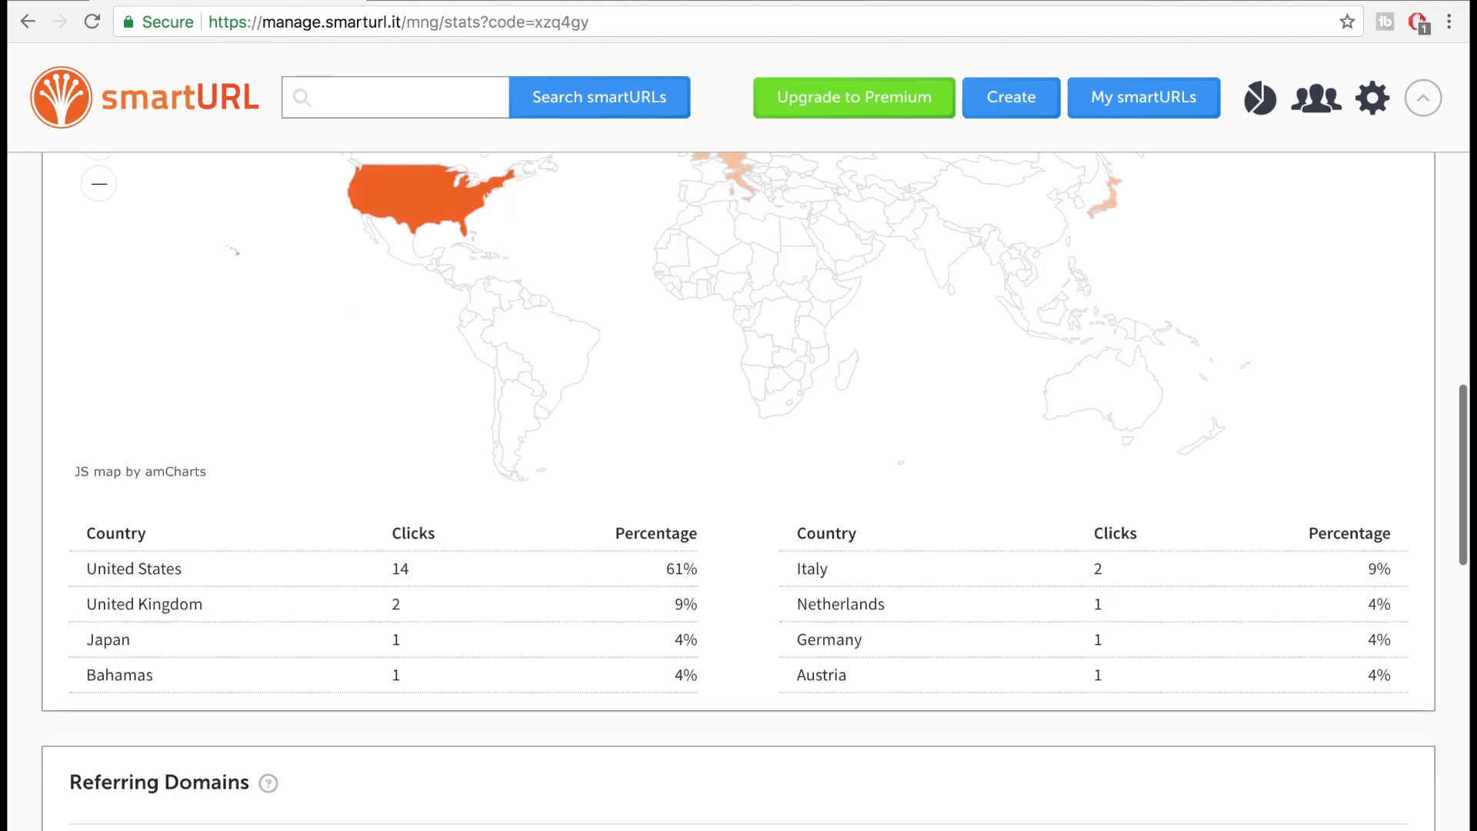
scroll(816, 808, "up", 4)
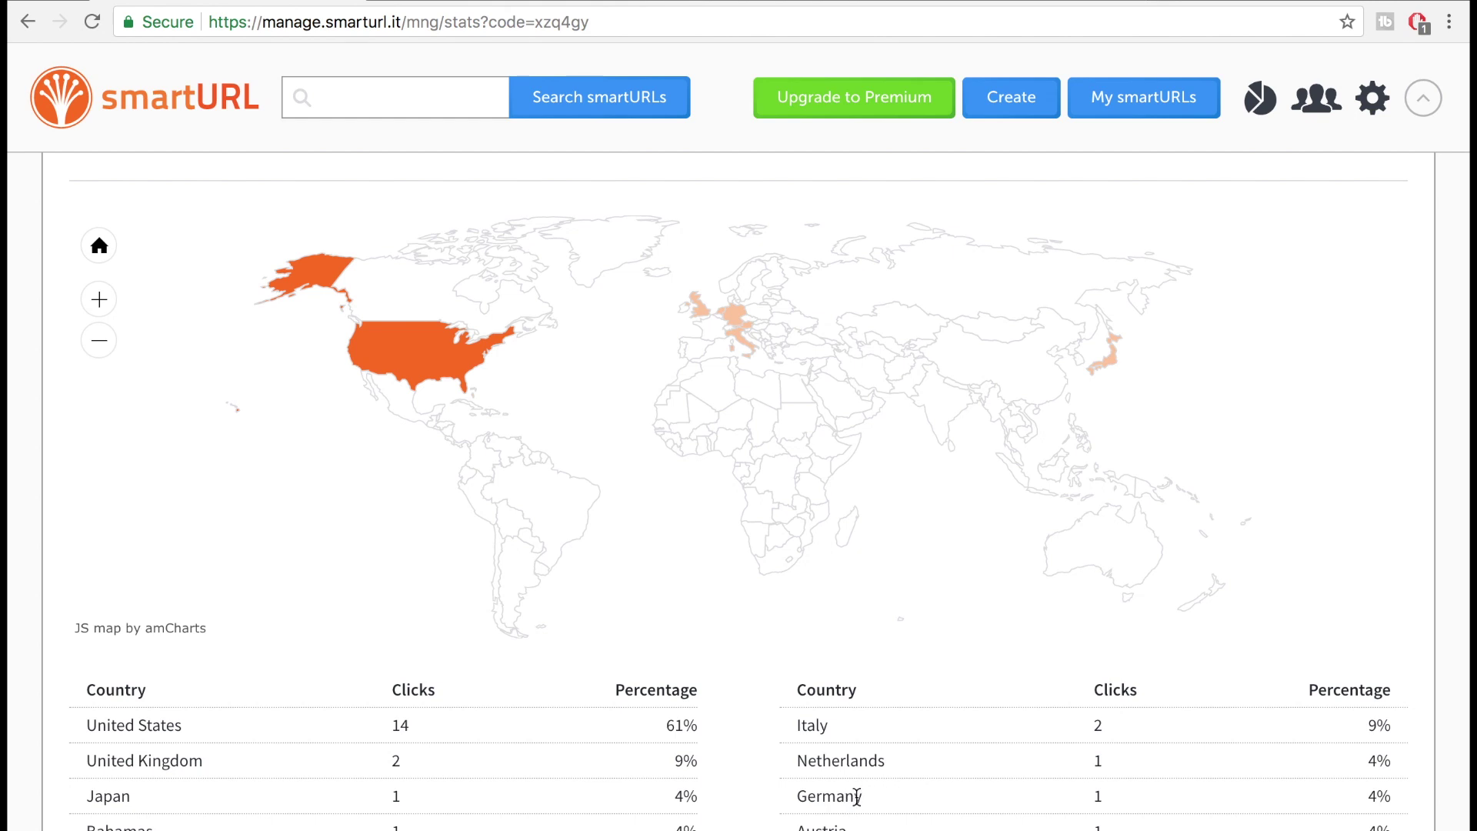
scroll(856, 796, "down", 3)
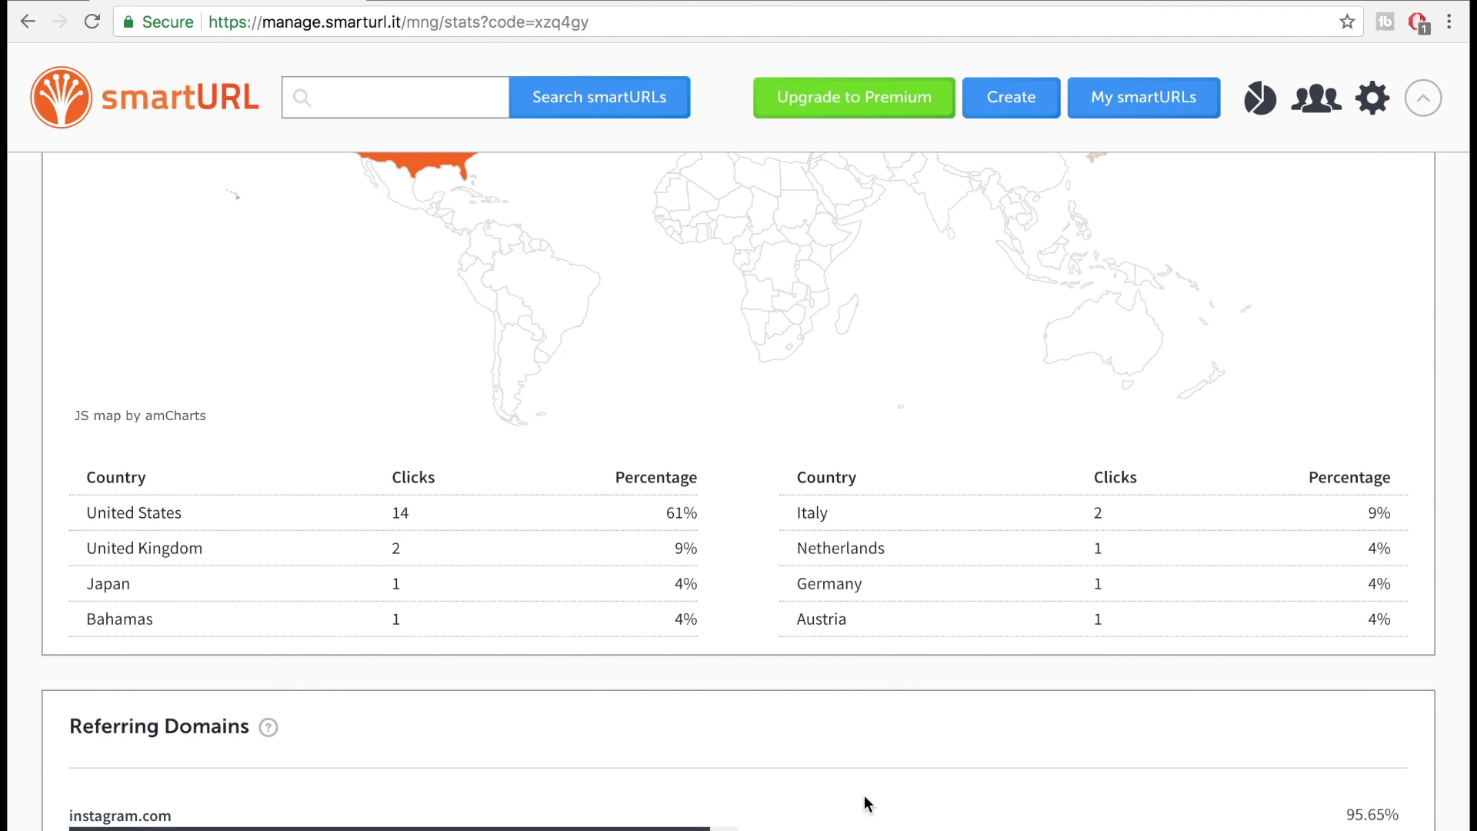
scroll(864, 796, "down", 6)
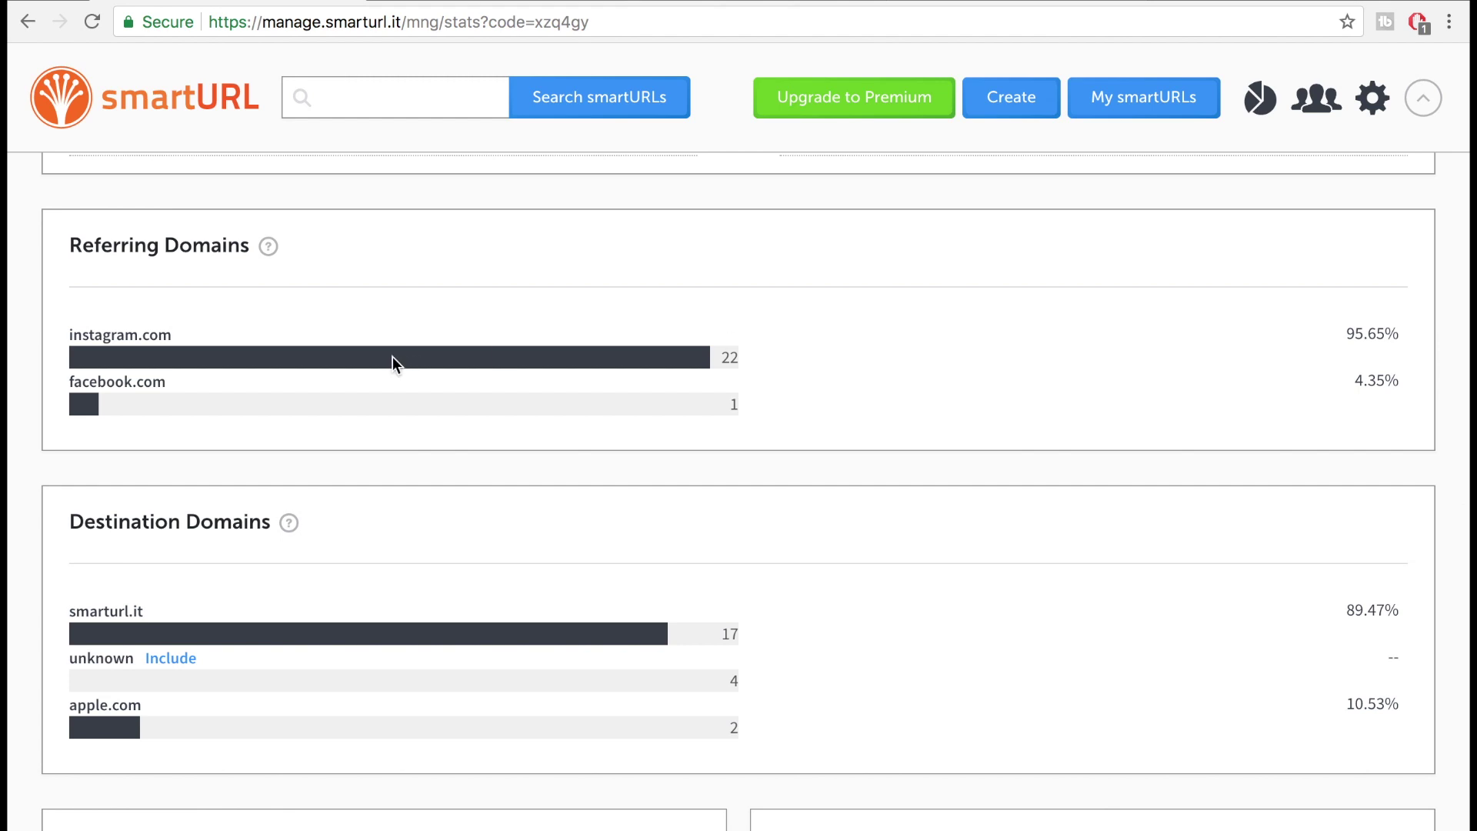
- Scroll to Destination Domains: smarturl.it 17, apple.com 2, 4 unknown
scroll(782, 455, "down", 4)
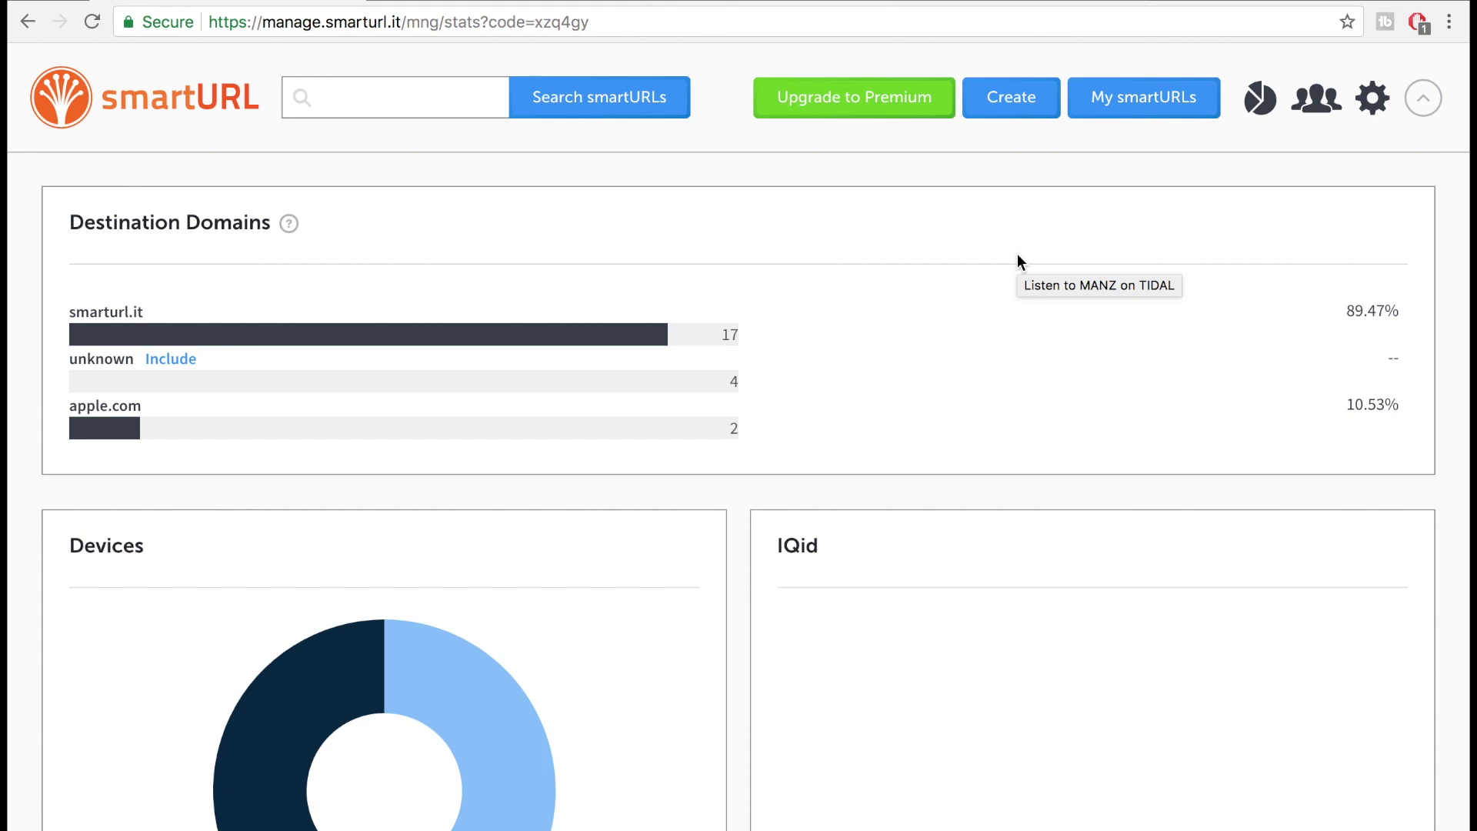
- Scroll to the Devices chart: iPhone 9 clicks, Android 5, 9 Other
scroll(382, 620, "down", 6)
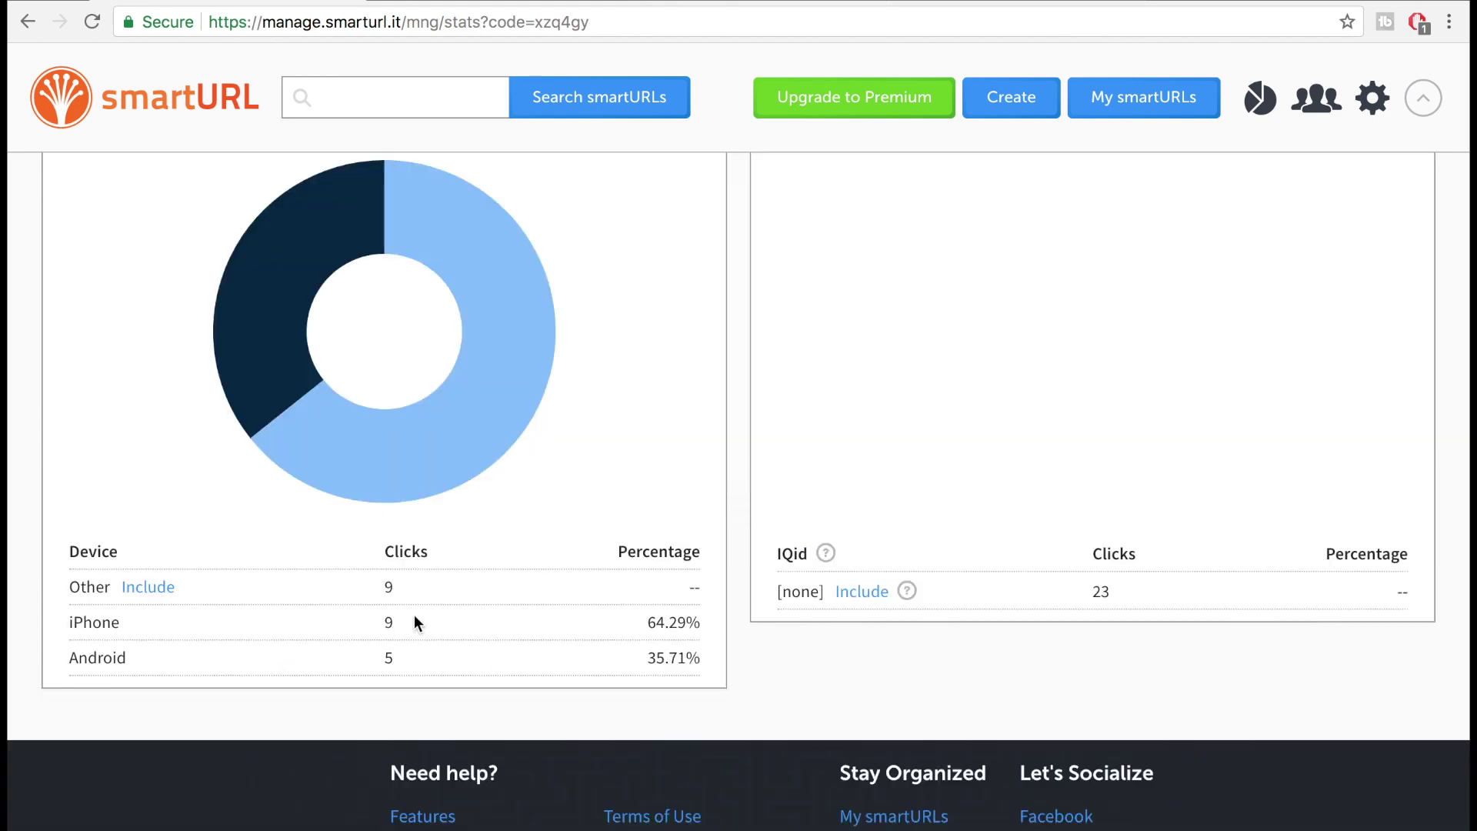